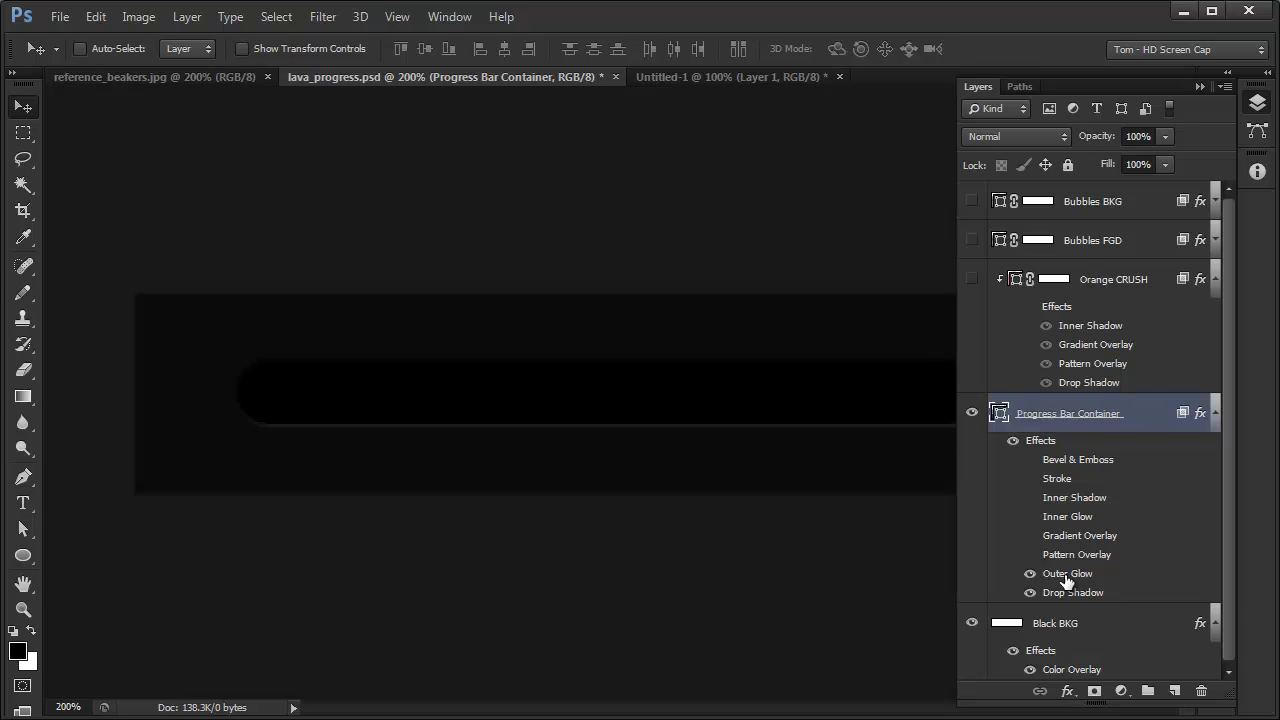
- Inspect the Progress Bar Container's Outer Glow settings without changing them, and display the shape's path outline
double_click(1066, 576)
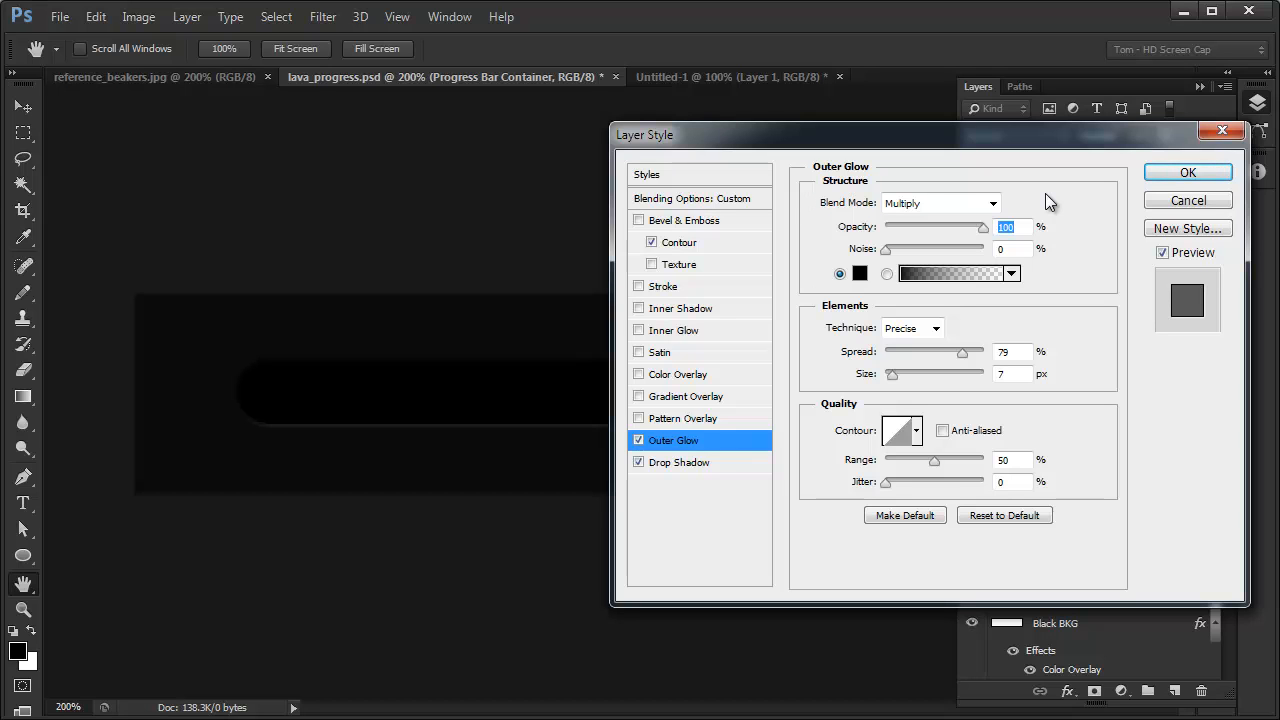
left_click(1186, 202)
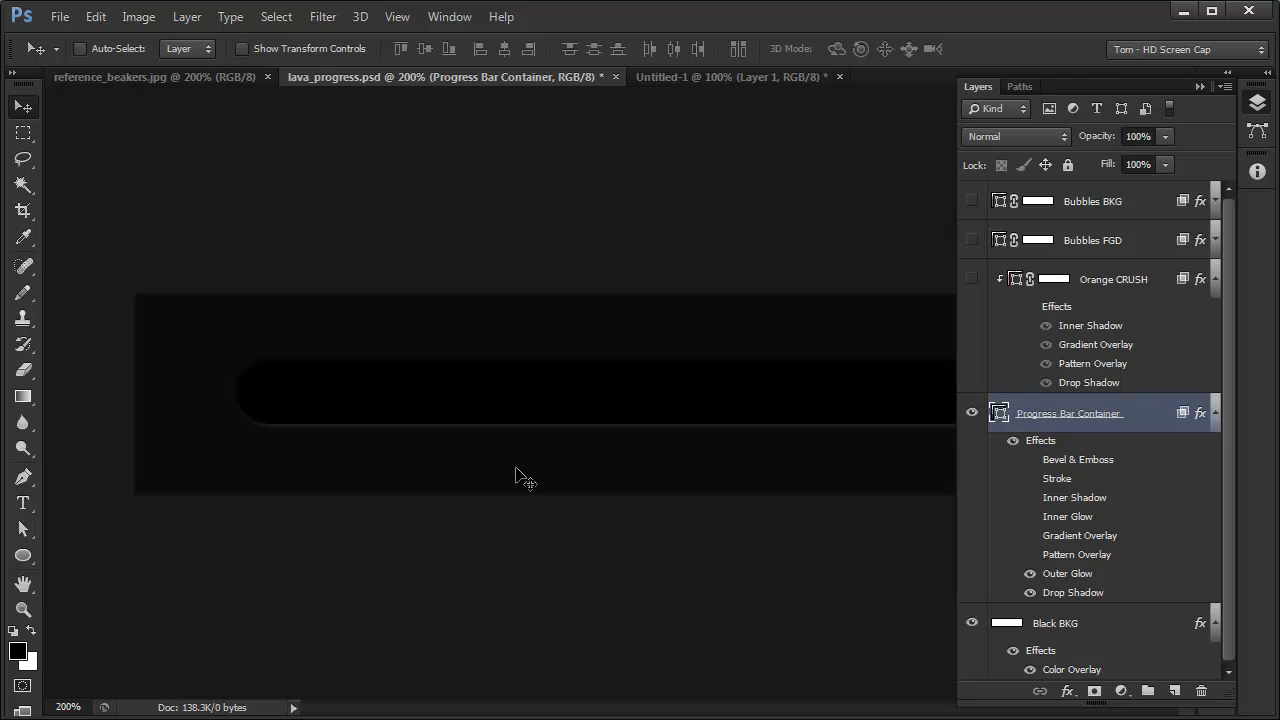
key("a")
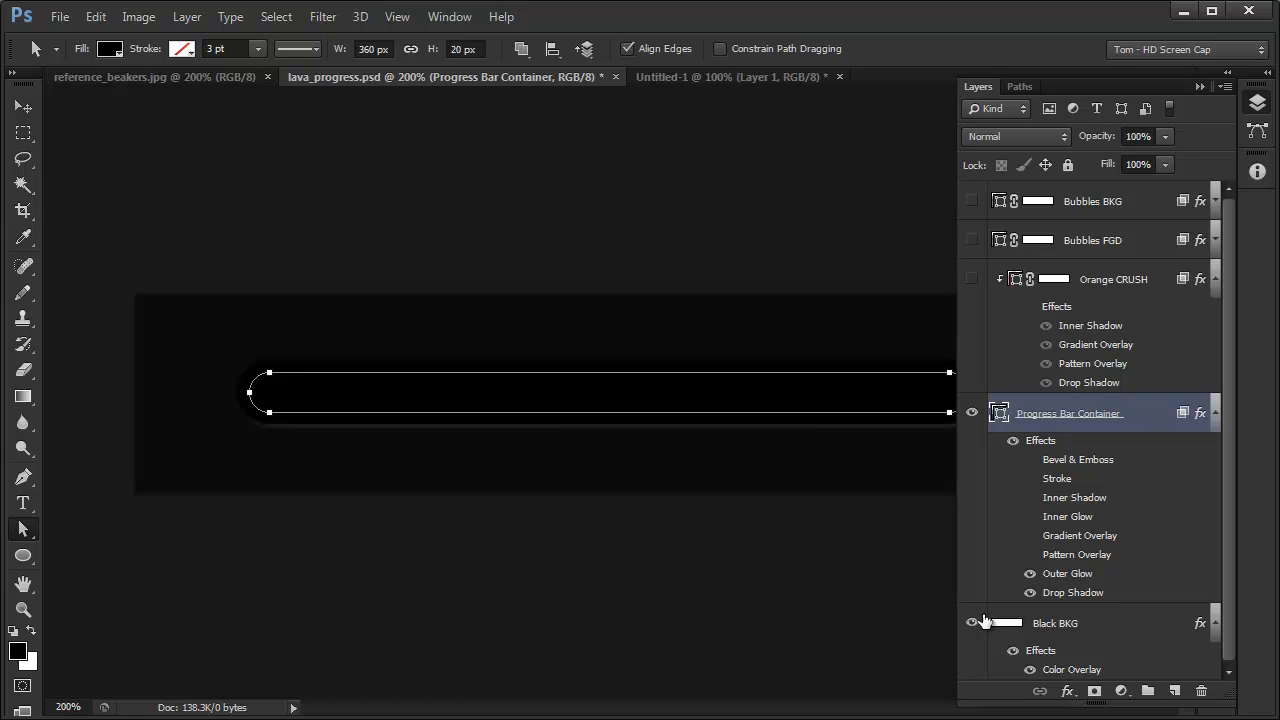
- Set the Progress Bar Container's Outer Glow blend mode to Normal, keeping the glow color 000000
double_click(1064, 578)
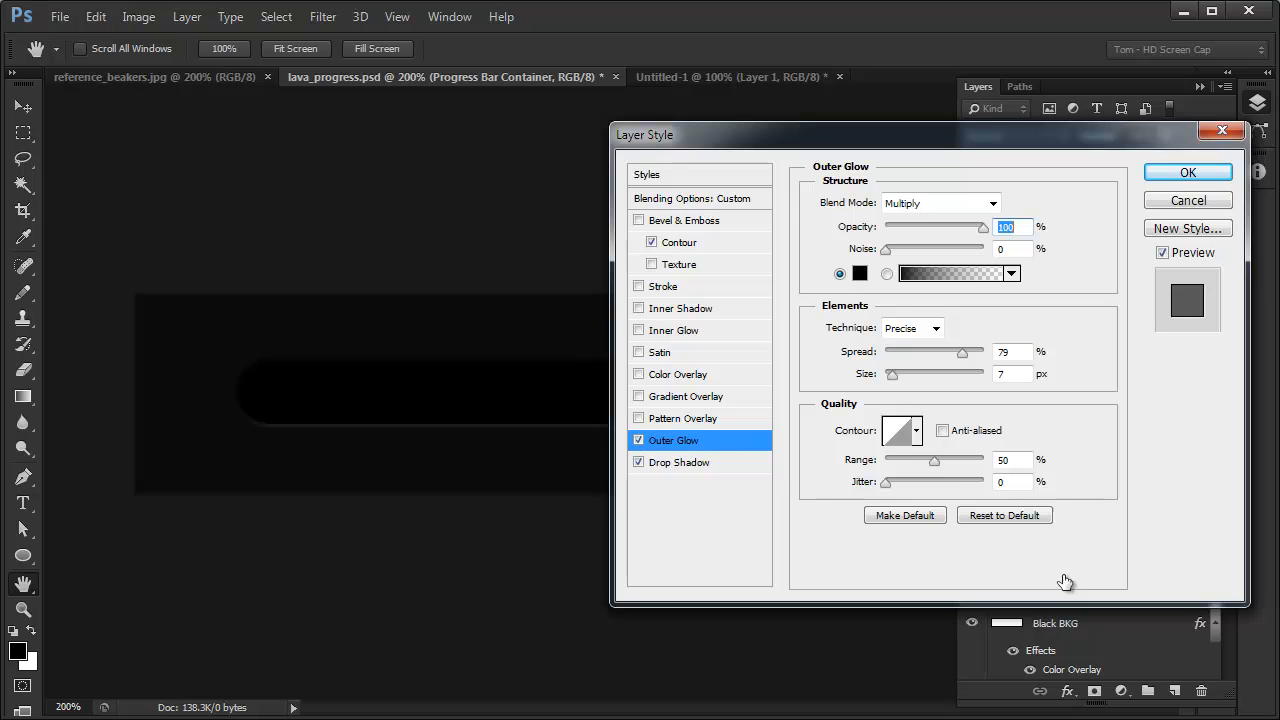
left_click(859, 273)
left_click_drag(1241, 428, 623, 190)
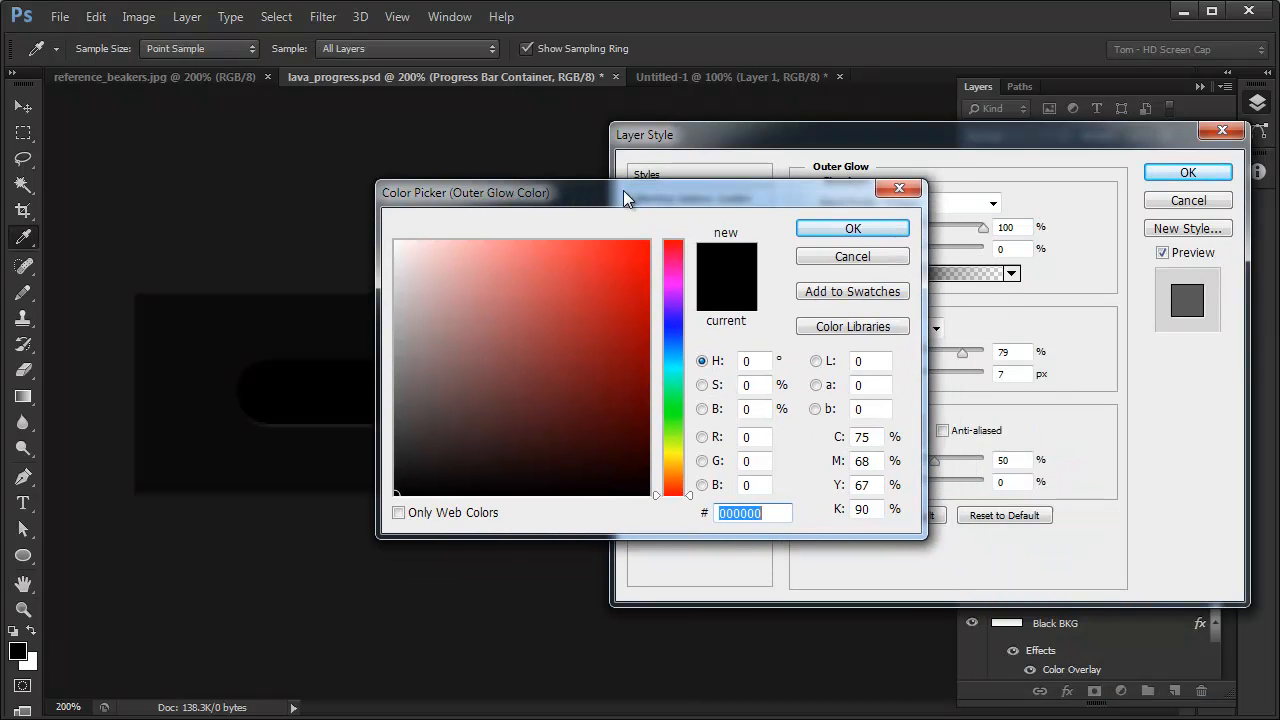
left_click(855, 228)
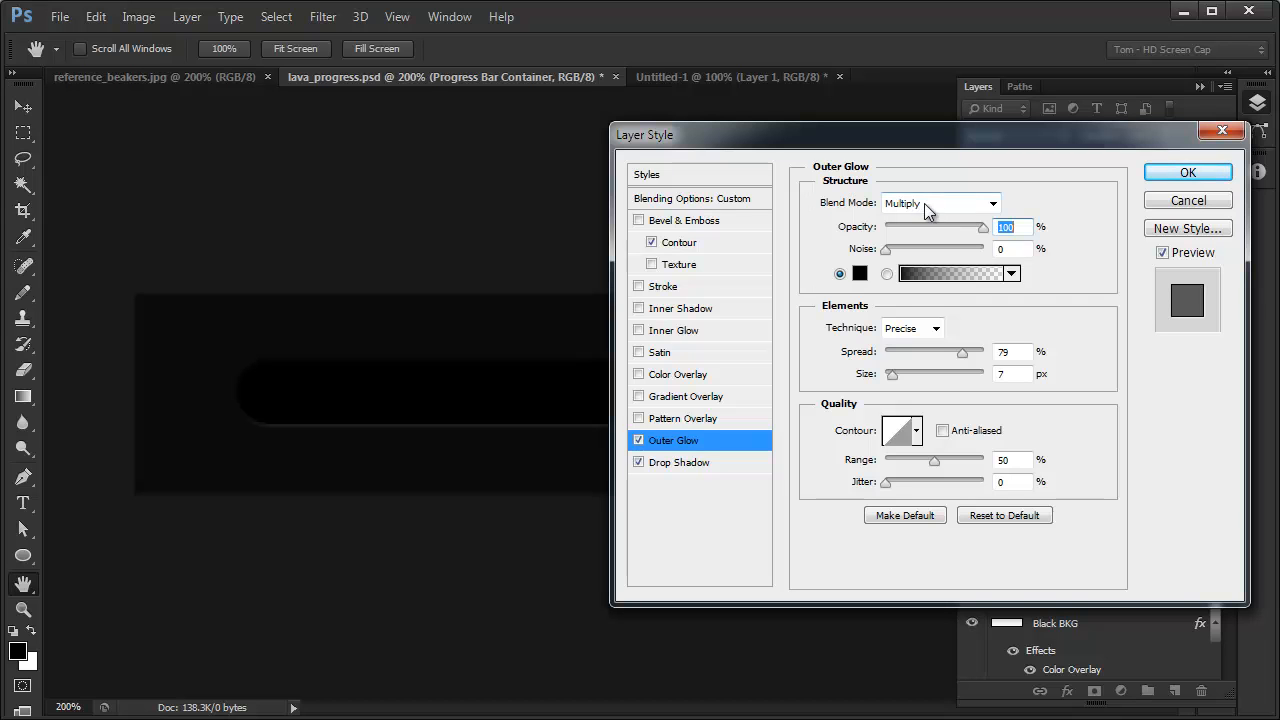
left_click(991, 204)
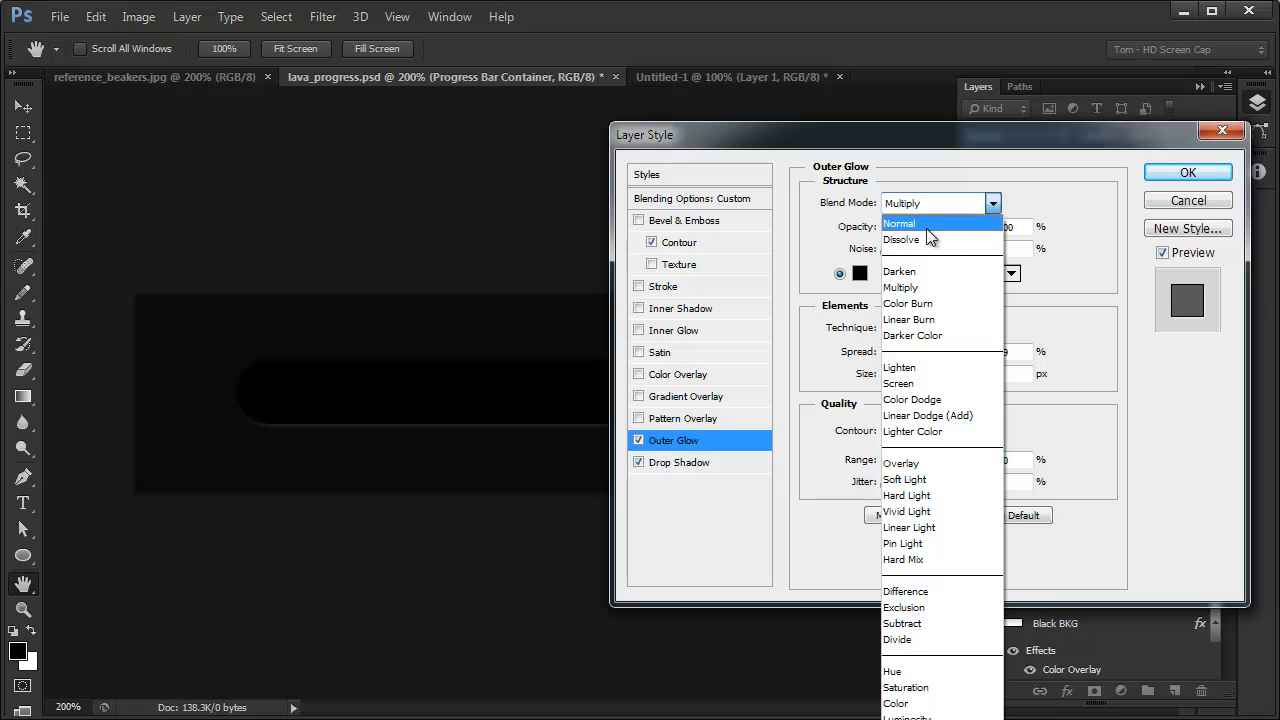
left_click(927, 226)
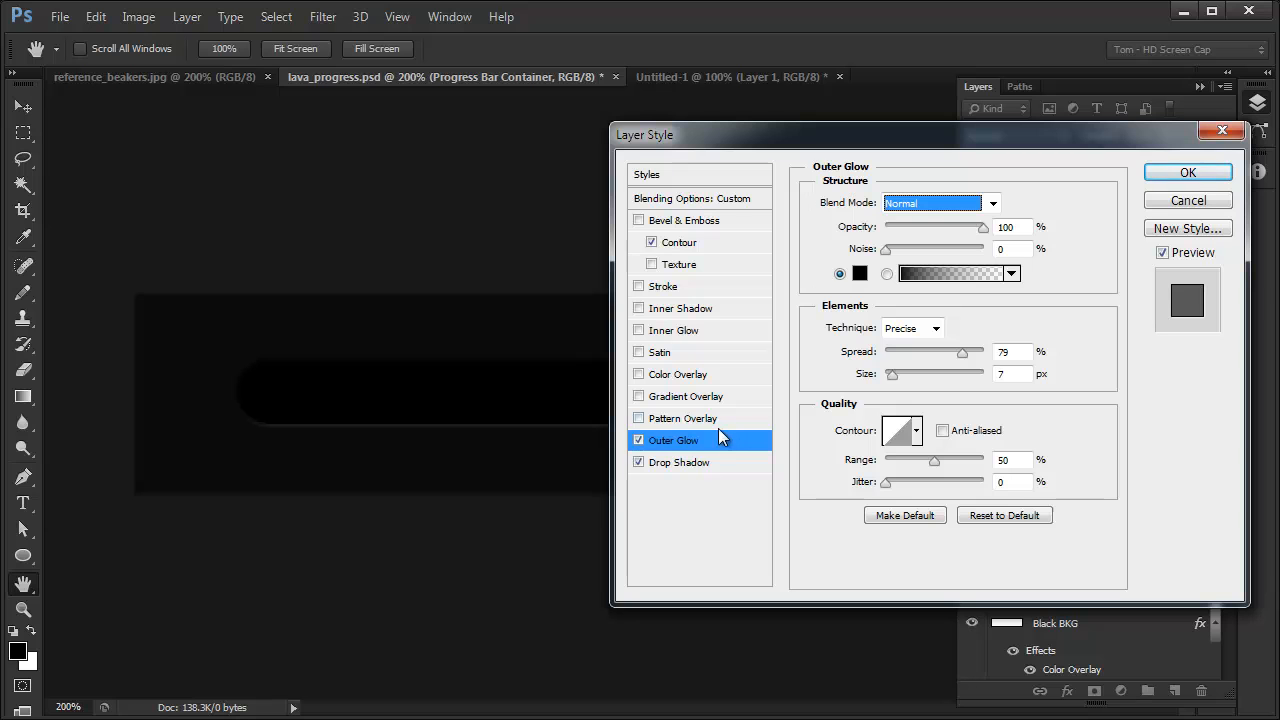
- Add the hexagonal mesh Pattern Overlay to the Progress Bar Container, apply the layer style, and hide the path outline
left_click(690, 420)
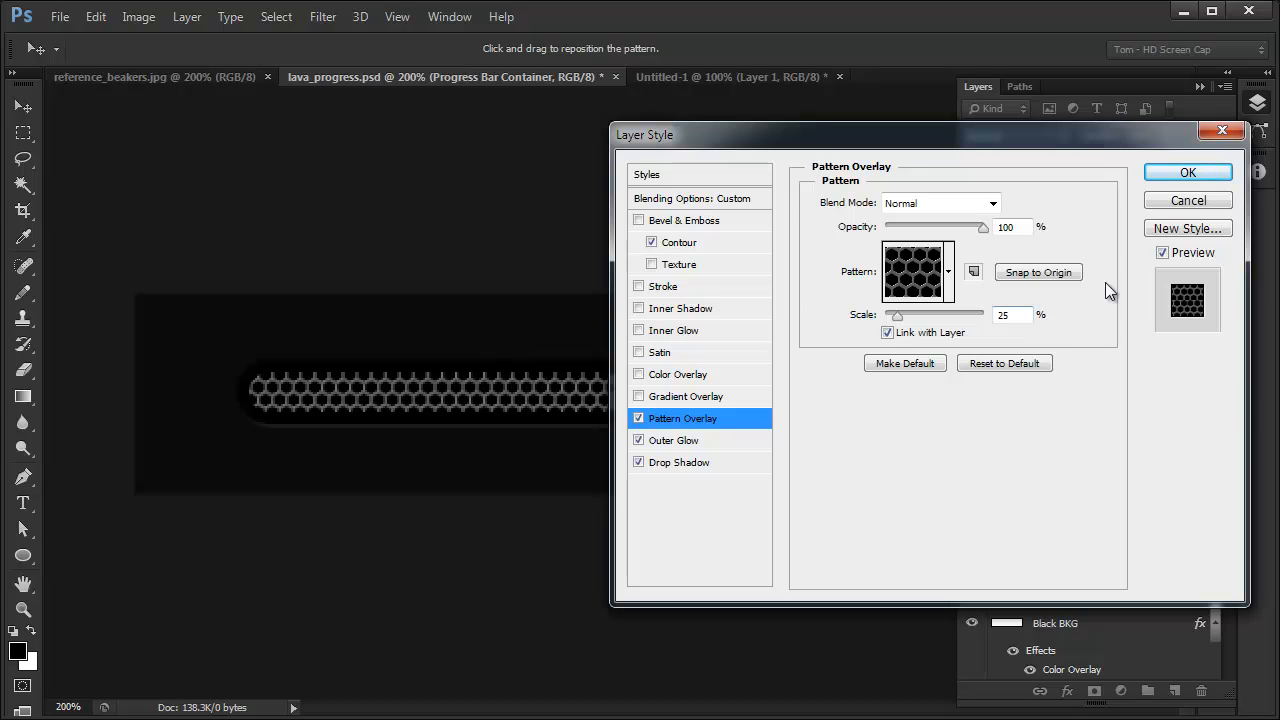
left_click(1172, 168)
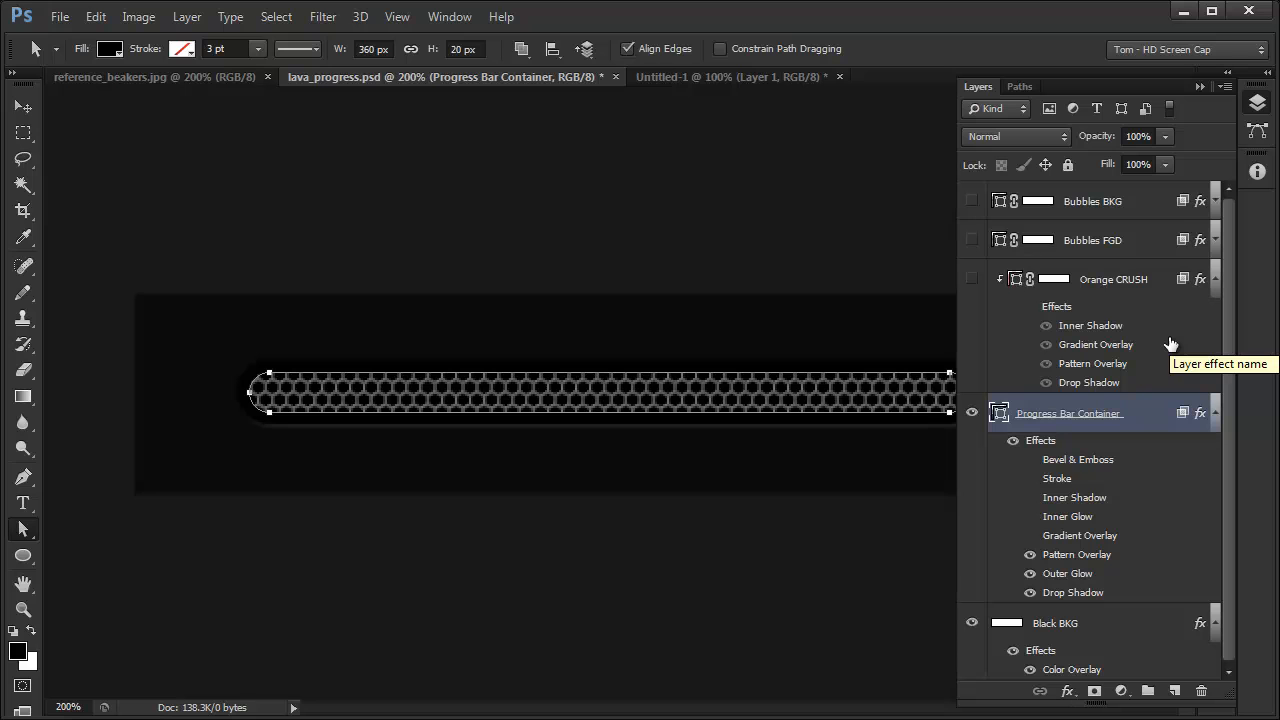
key("ctrl+h")
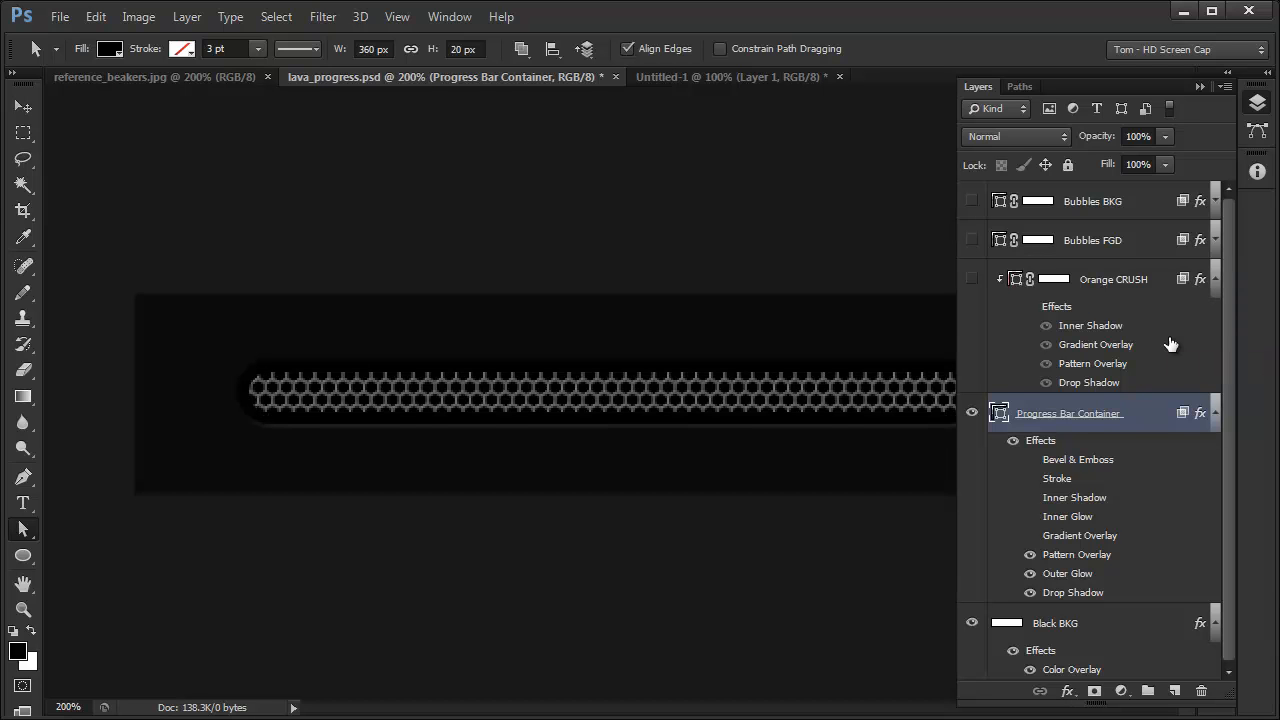
- Open the Progress Bar Container's Pattern Overlay settings and browse the available patterns, keeping the hexagonal mesh
double_click(1064, 558)
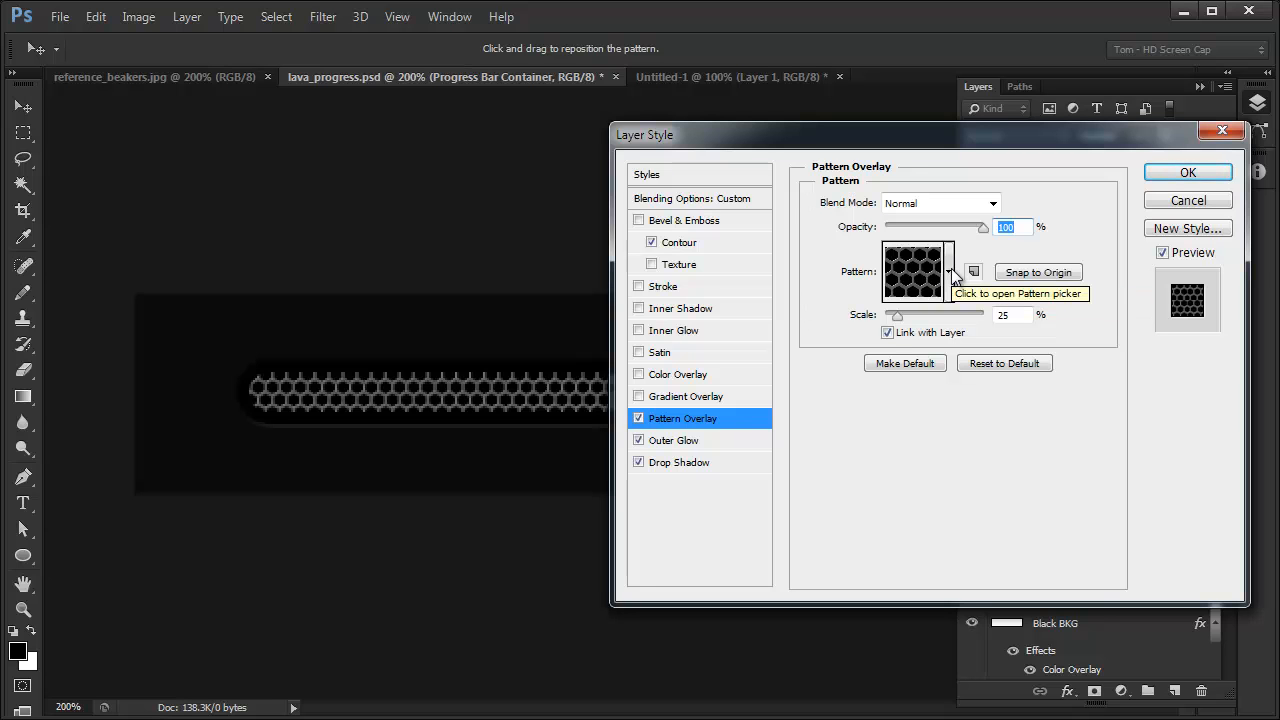
left_click(948, 271)
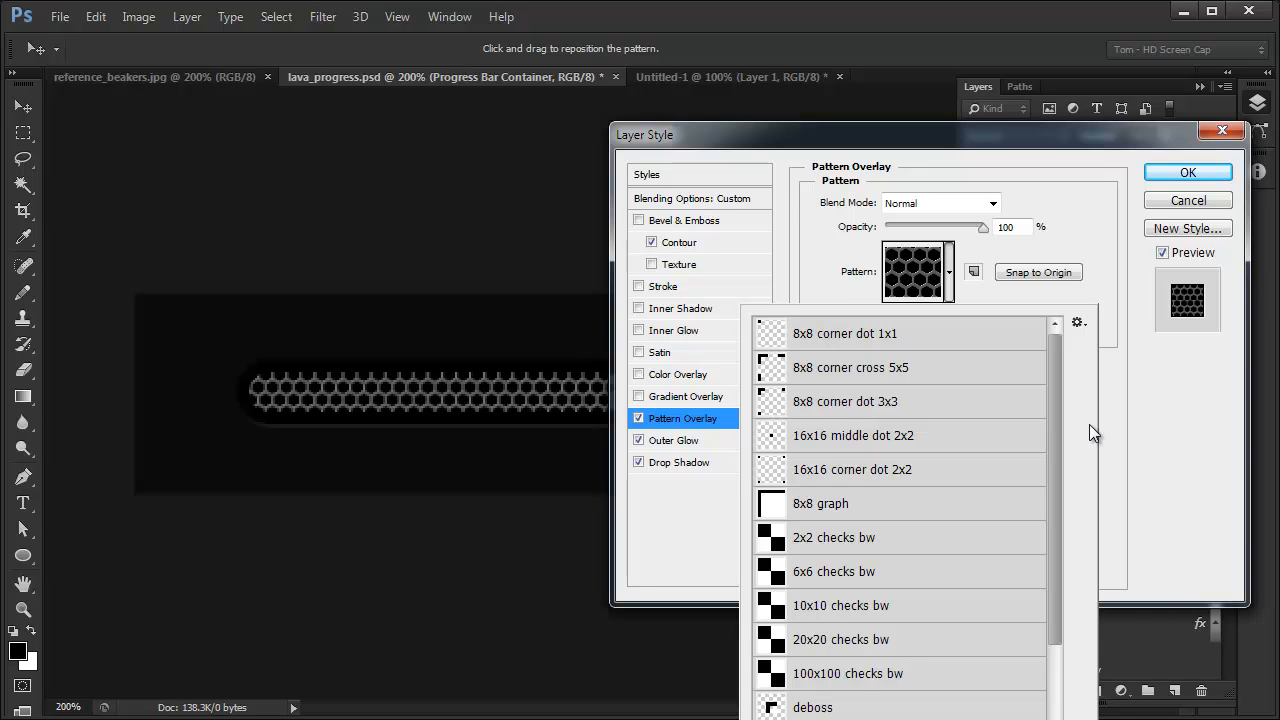
left_click_drag(1055, 461, 1056, 401)
left_click(1148, 406)
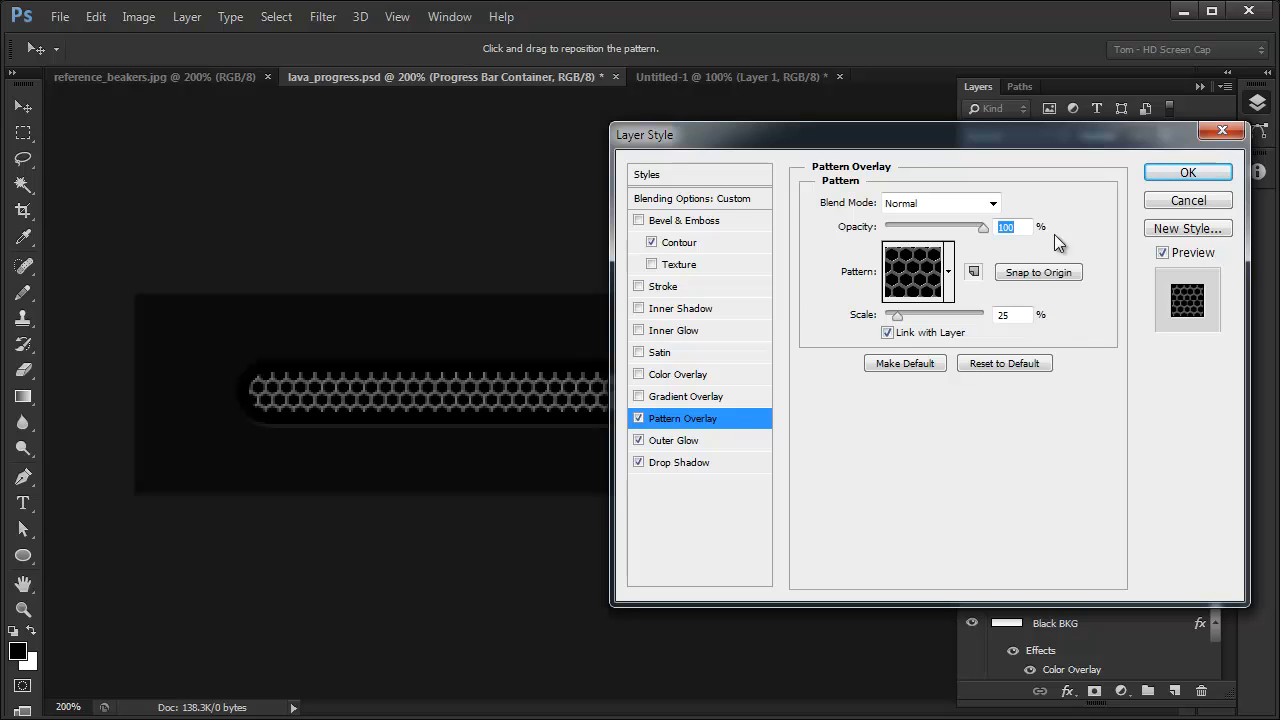
- Try Pattern Overlay scales of 69, 100, 20 and 27 percent, and return the scale to 25 percent
left_click_drag(898, 317, 919, 312)
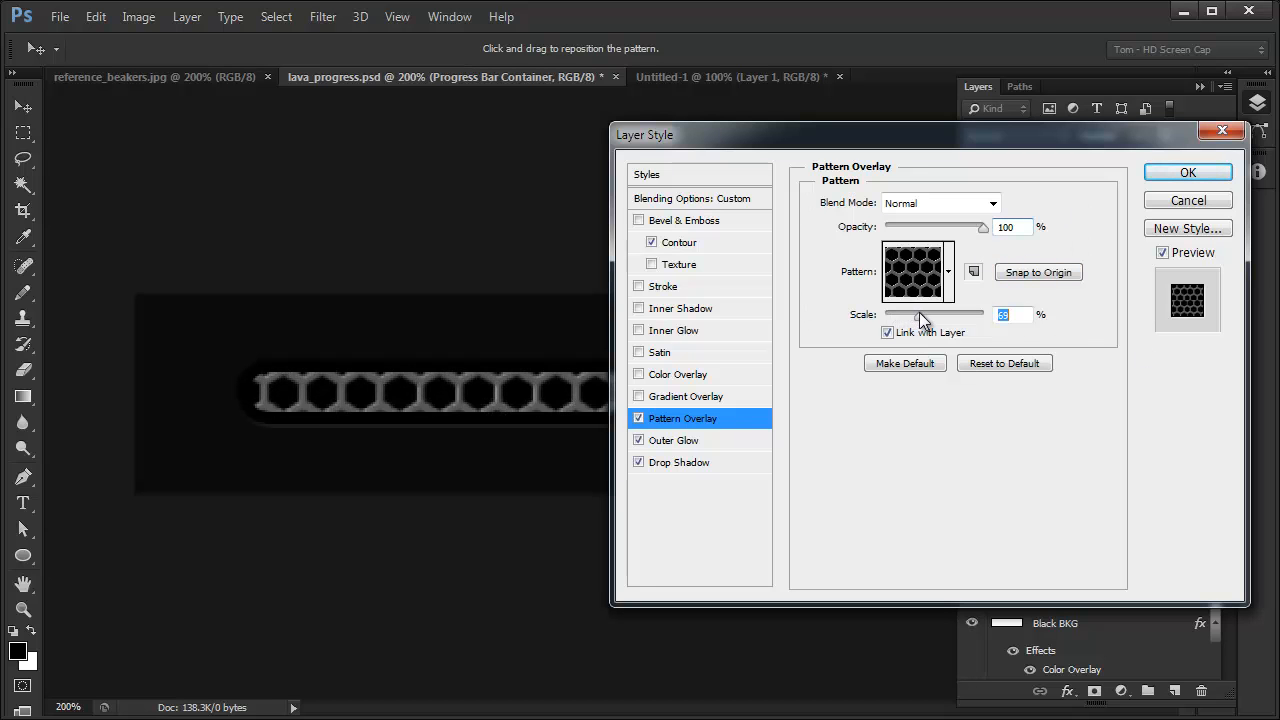
type("100")
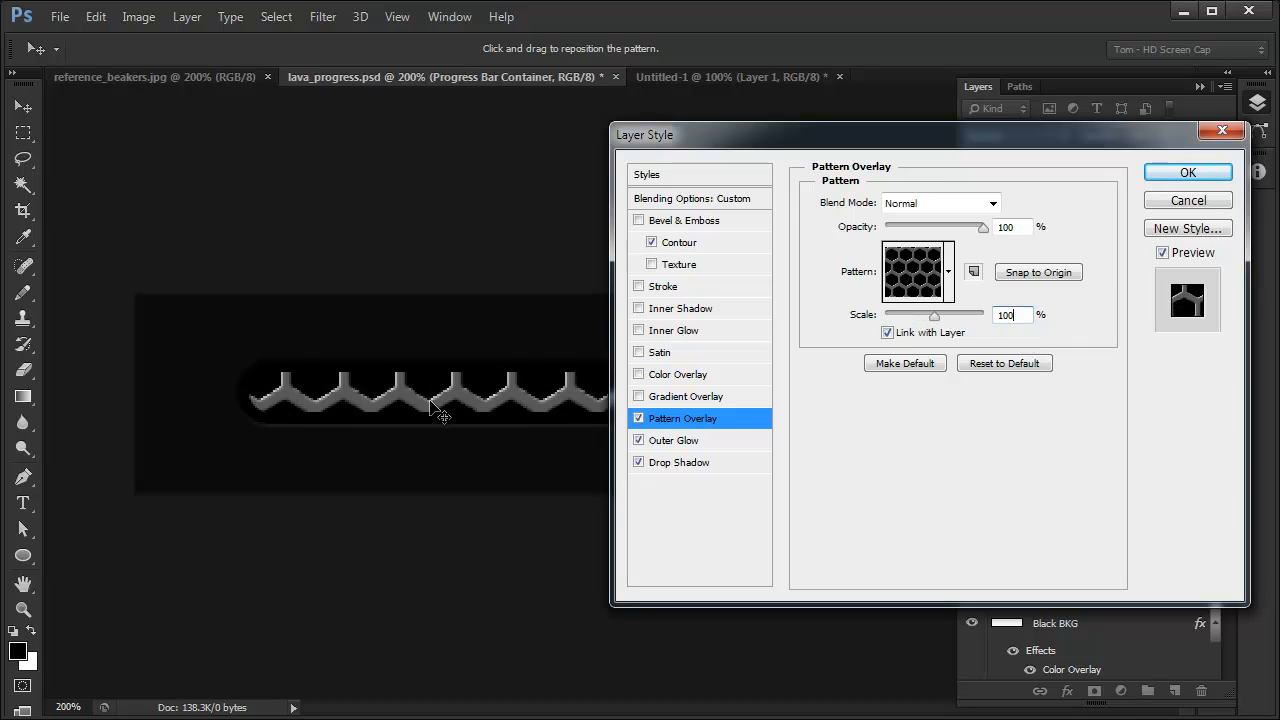
double_click(1005, 315)
type("25")
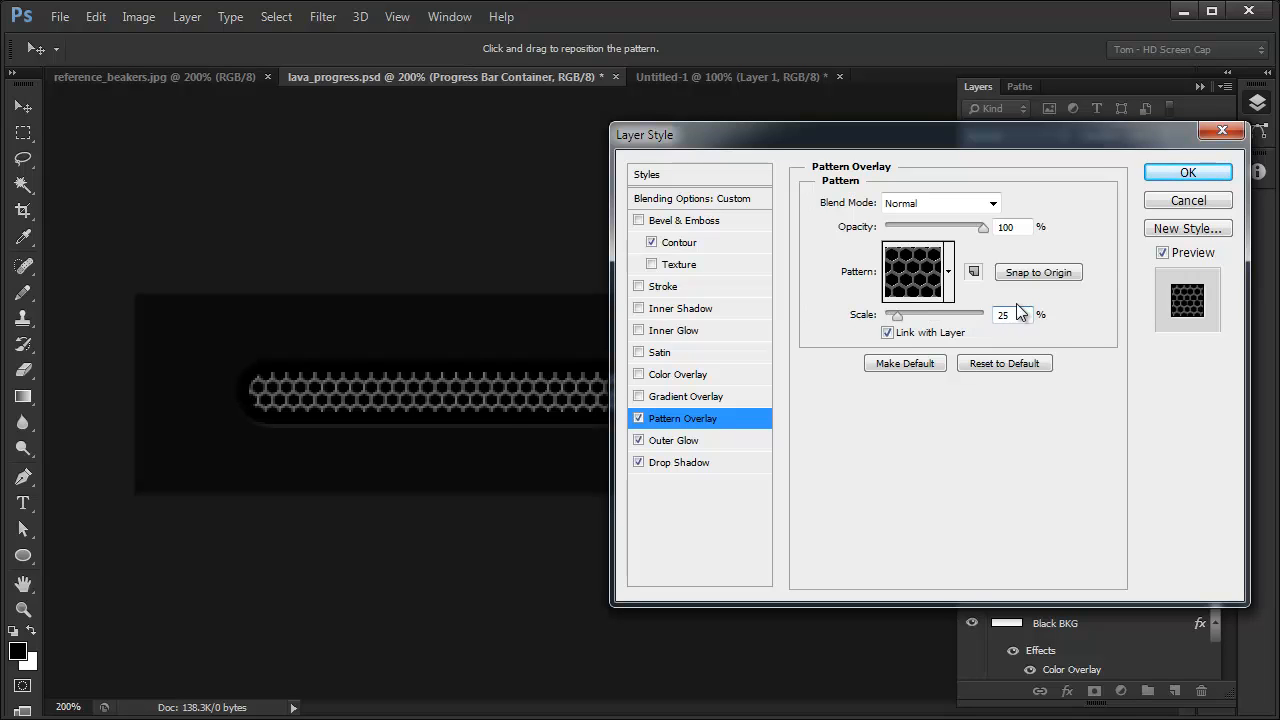
key("BackSpace")
type("0")
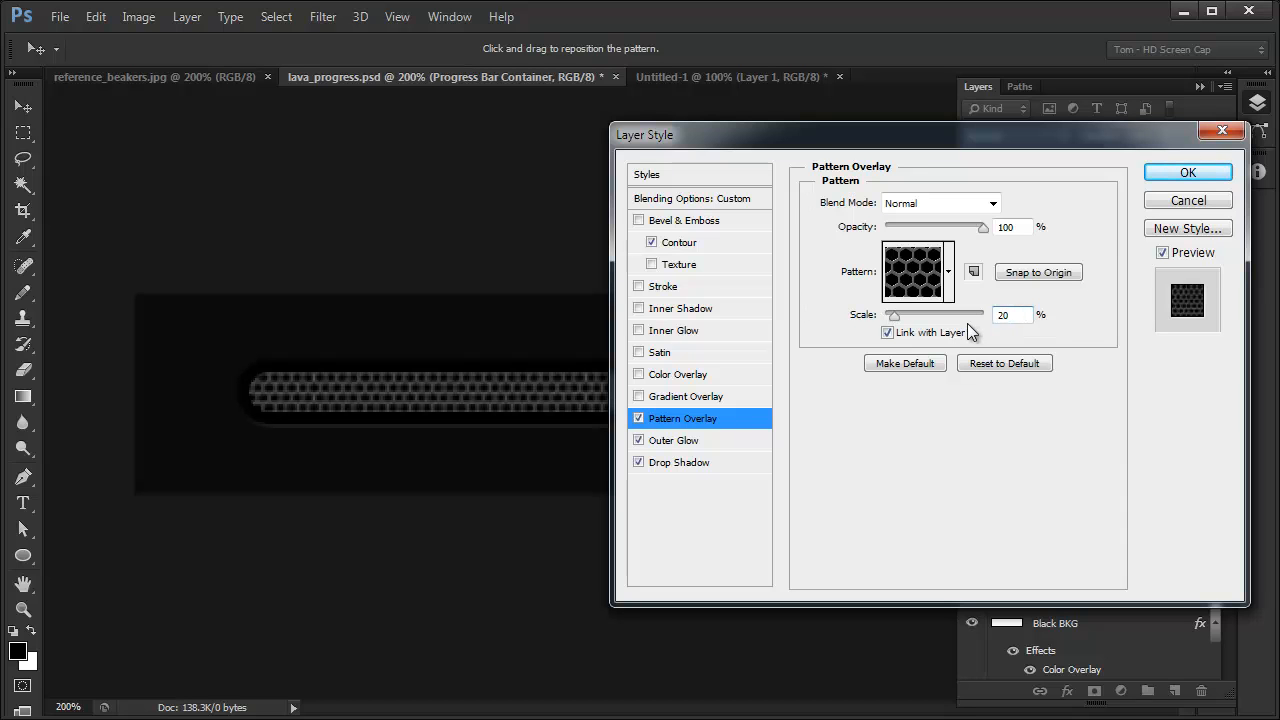
double_click(1008, 315)
type("25")
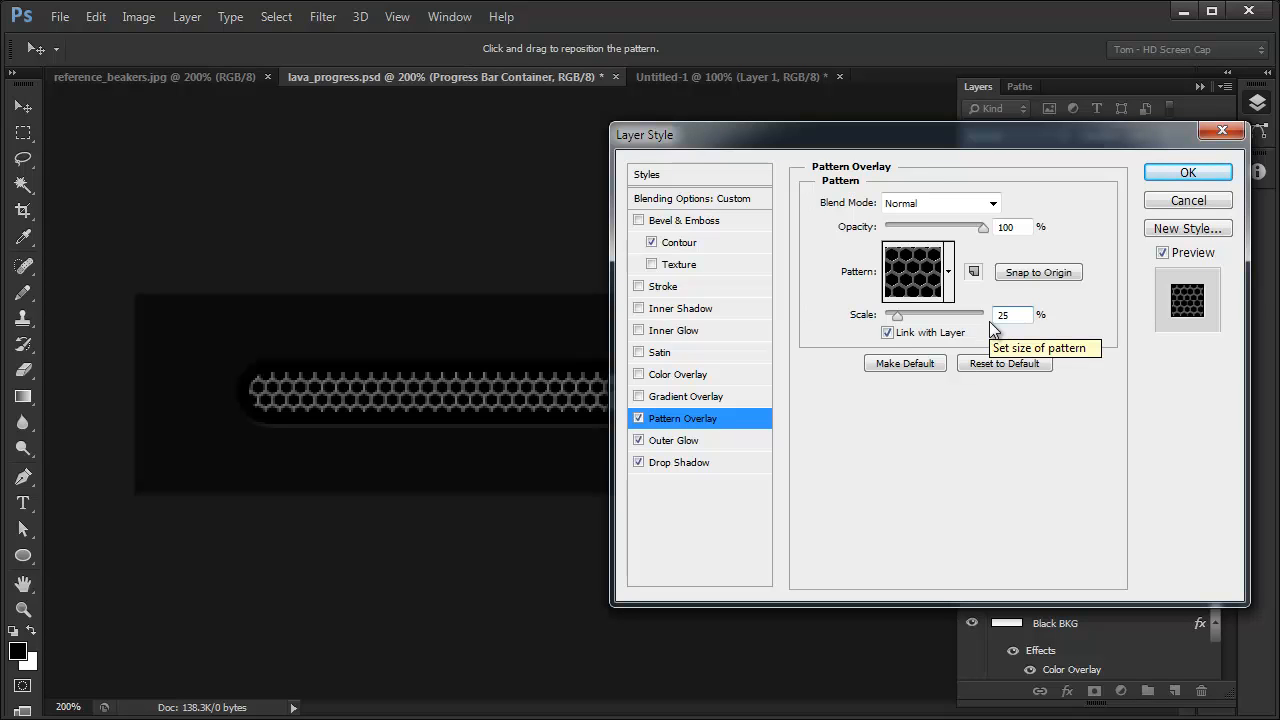
key("BackSpace")
type("7")
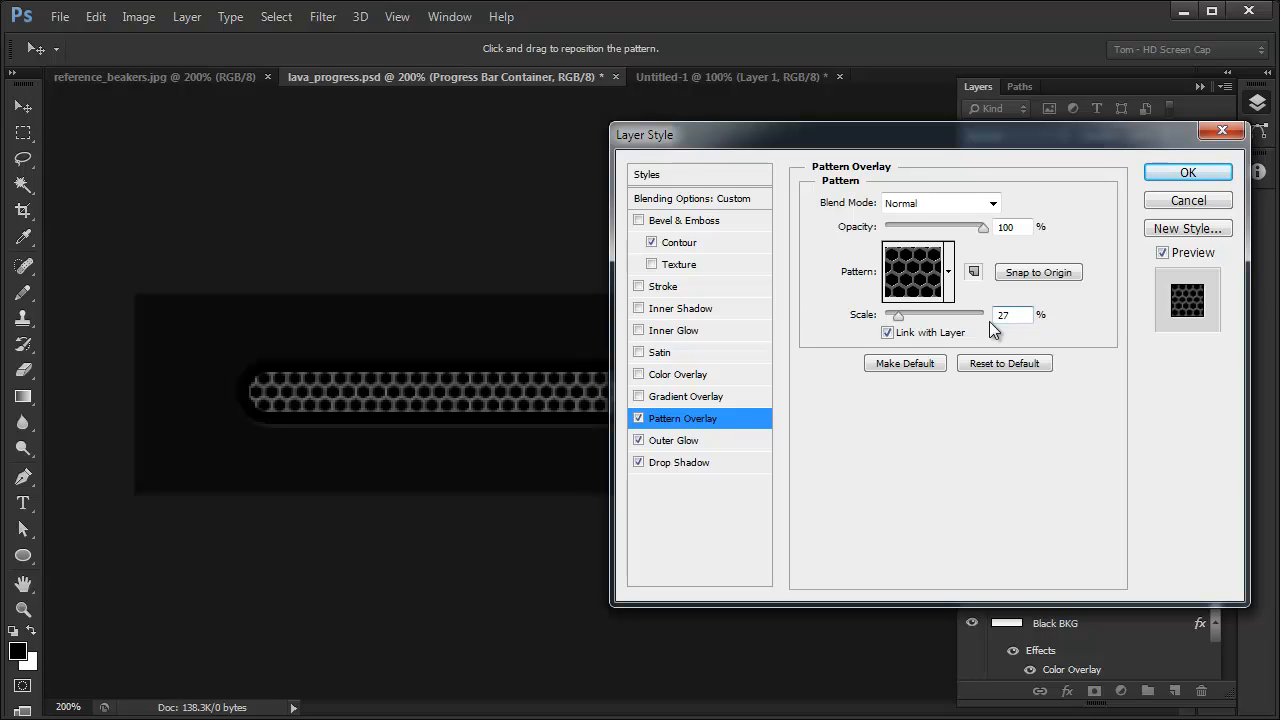
key("BackSpace")
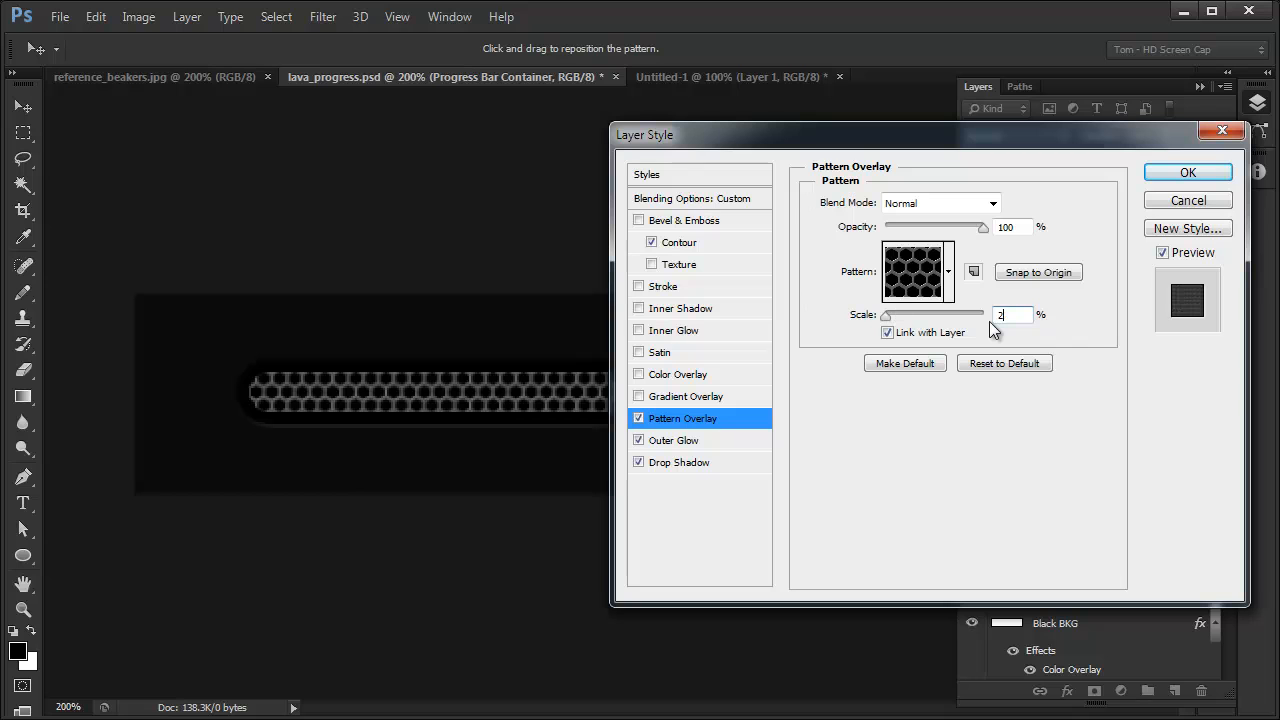
type("5")
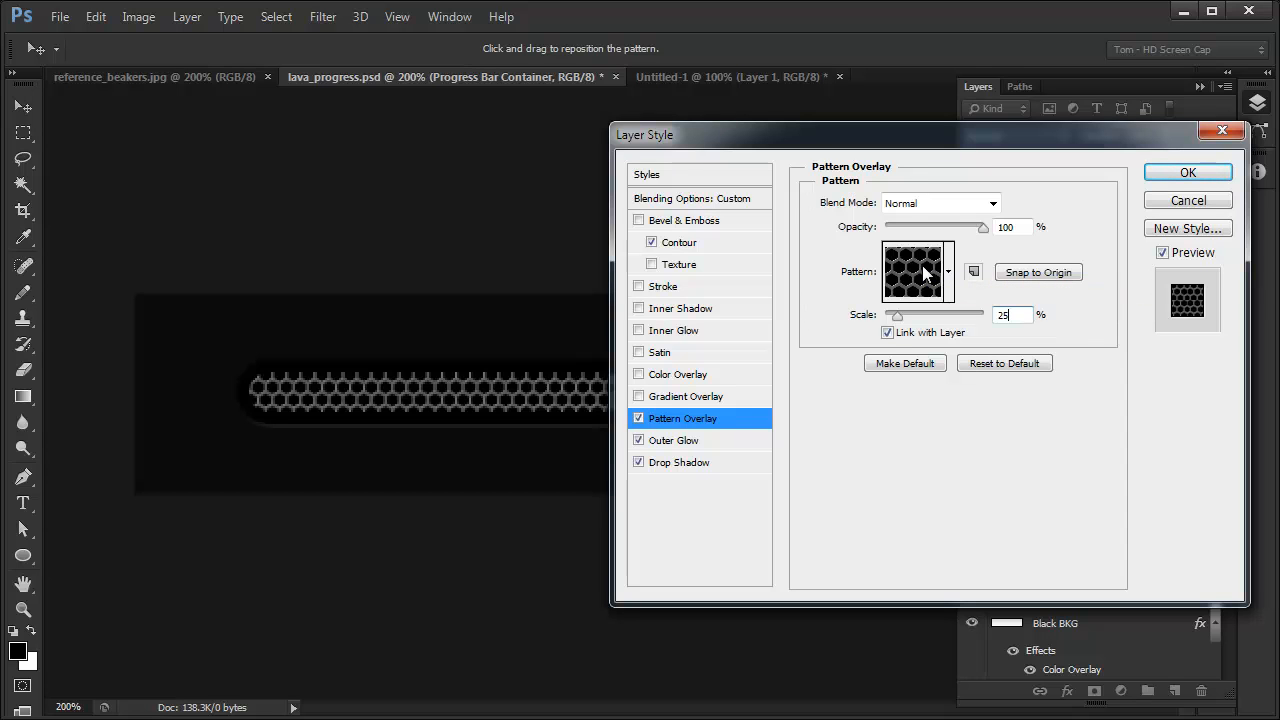
- Enable the Gradient Overlay effect and look through its blend modes, keeping Overlay
left_click(683, 397)
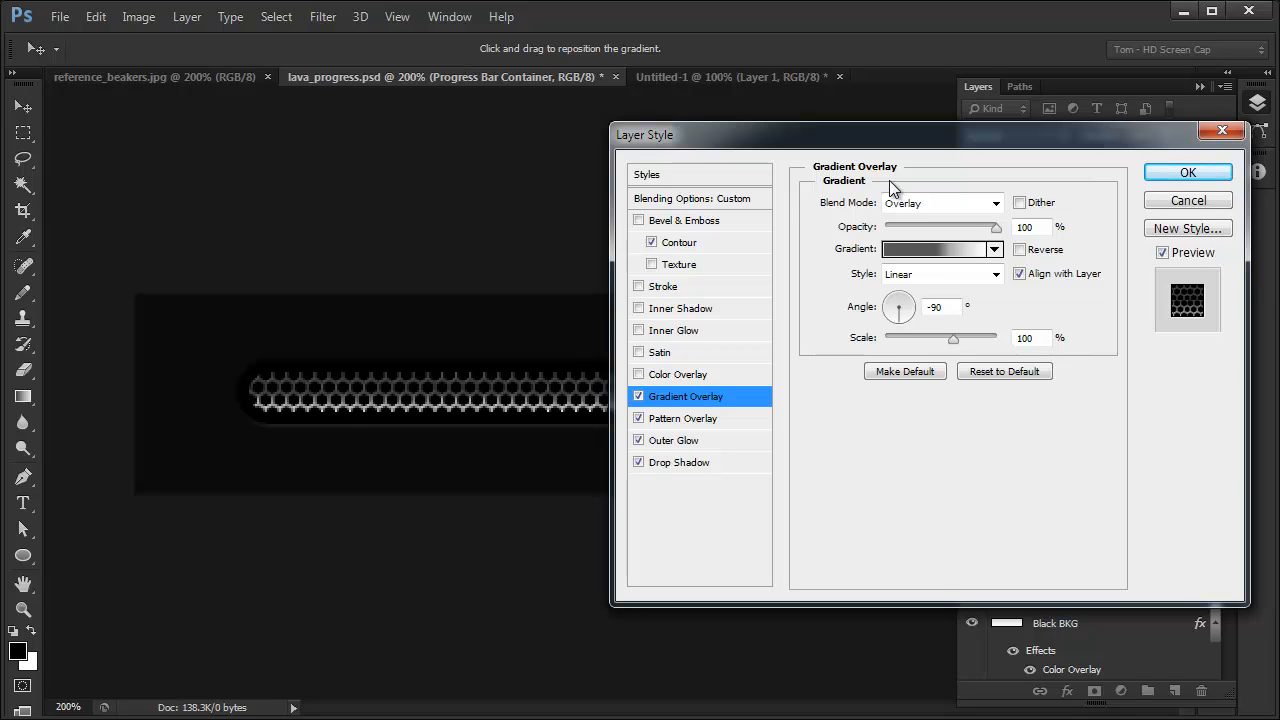
left_click(996, 206)
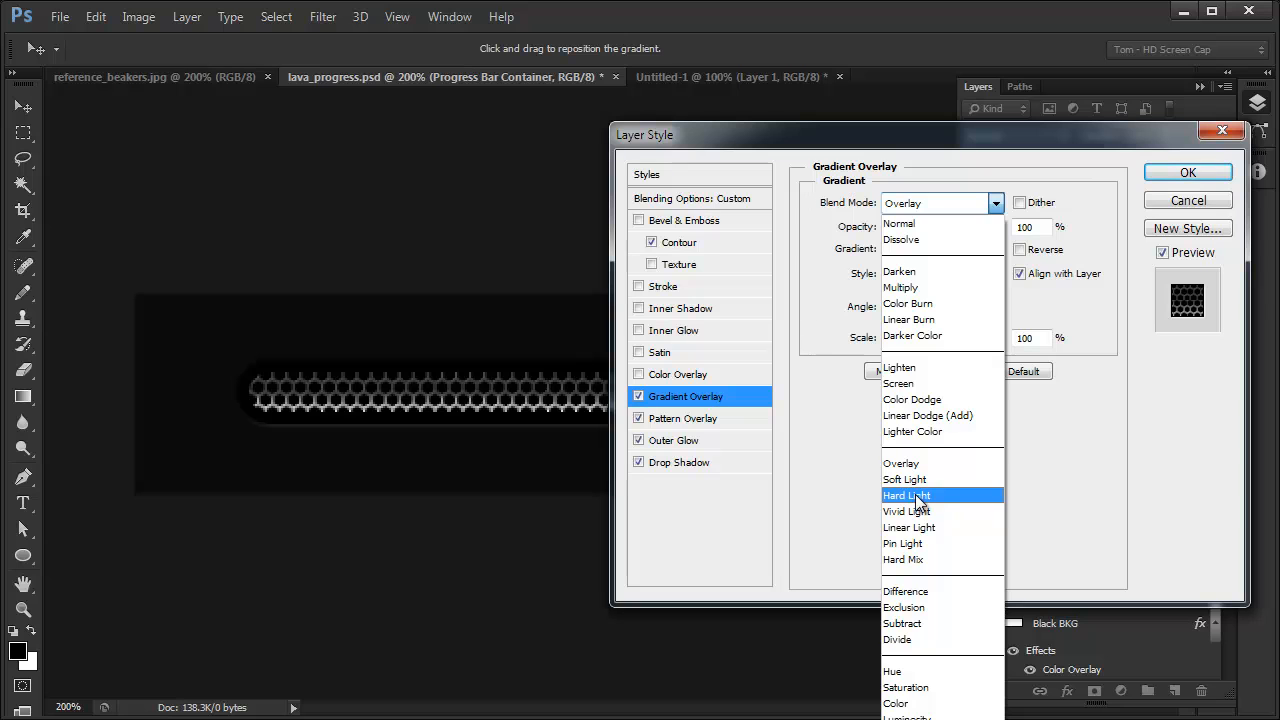
left_click(1212, 486)
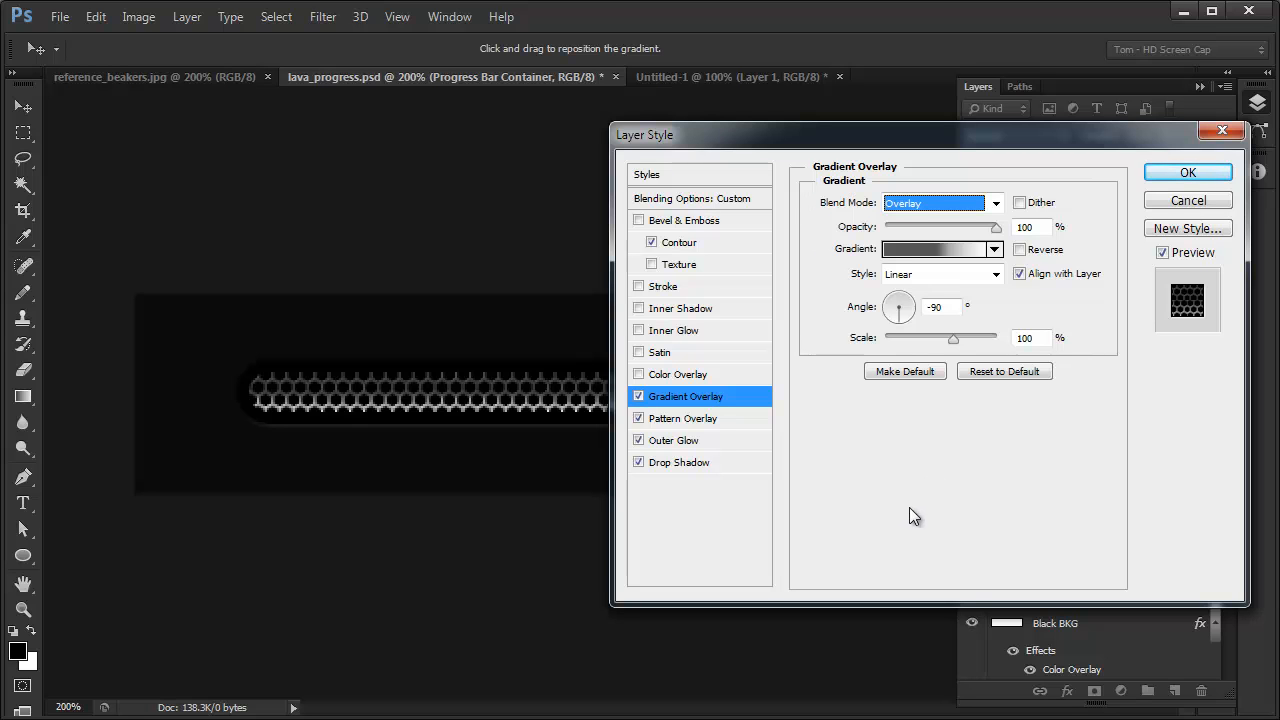
- Enable the Inner Glow effect, check its glow color, and compare the Center source before setting it back to Edge
left_click(639, 331)
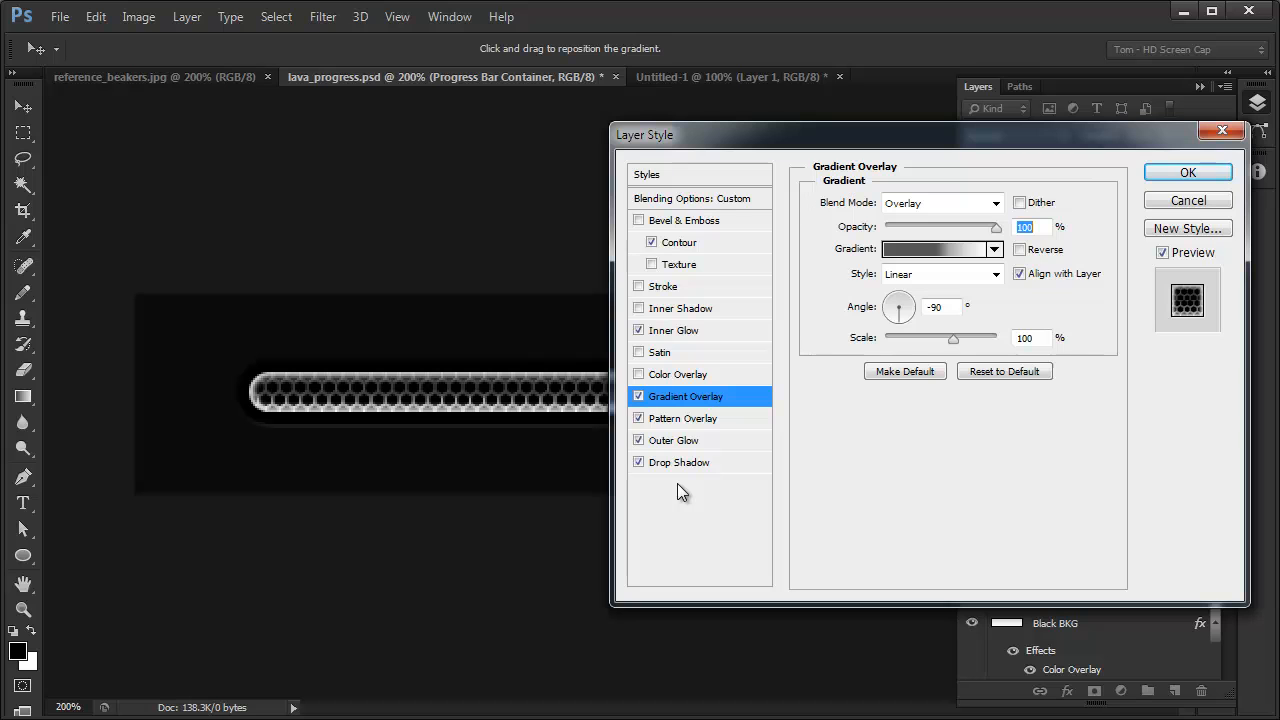
left_click(673, 333)
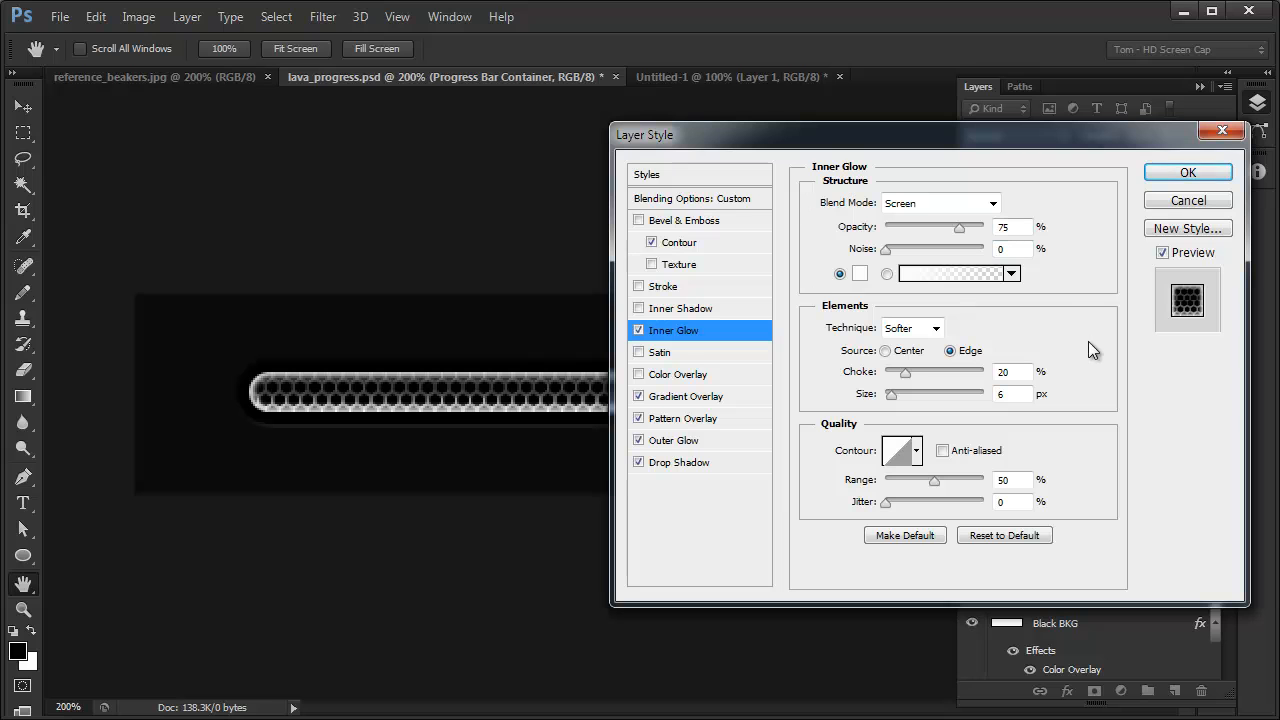
left_click(859, 274)
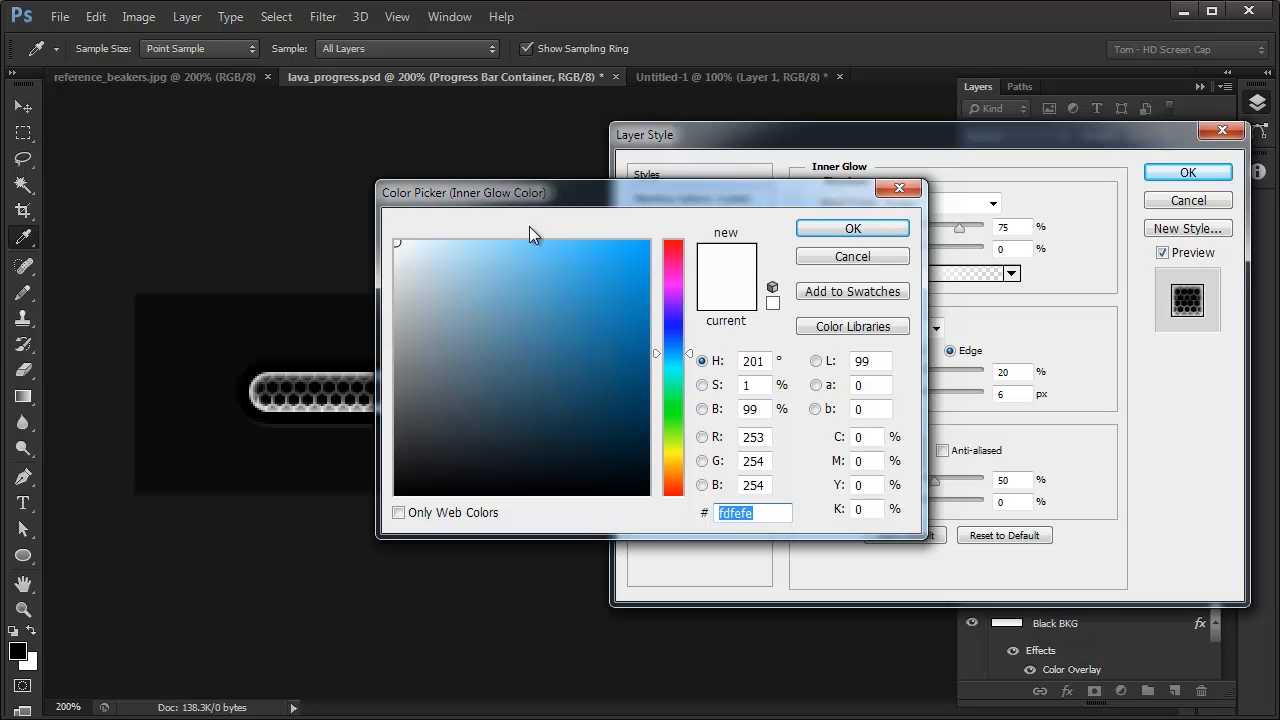
left_click(853, 257)
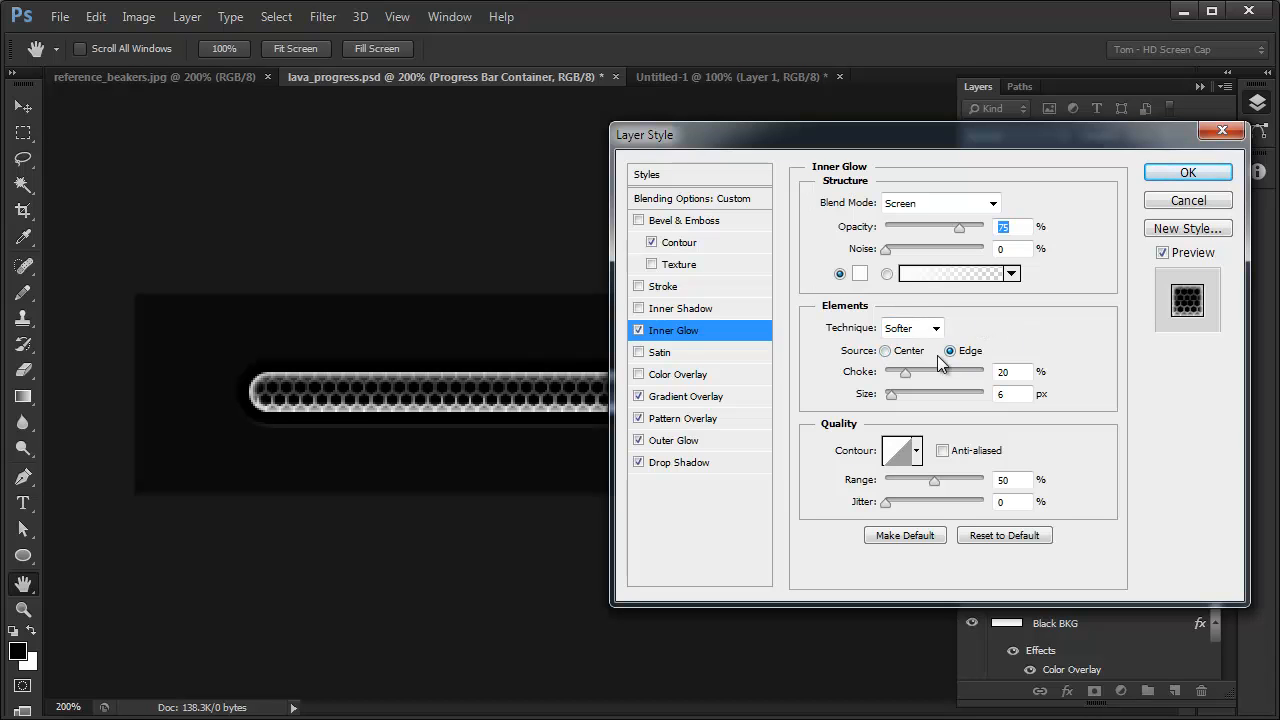
left_click(885, 351)
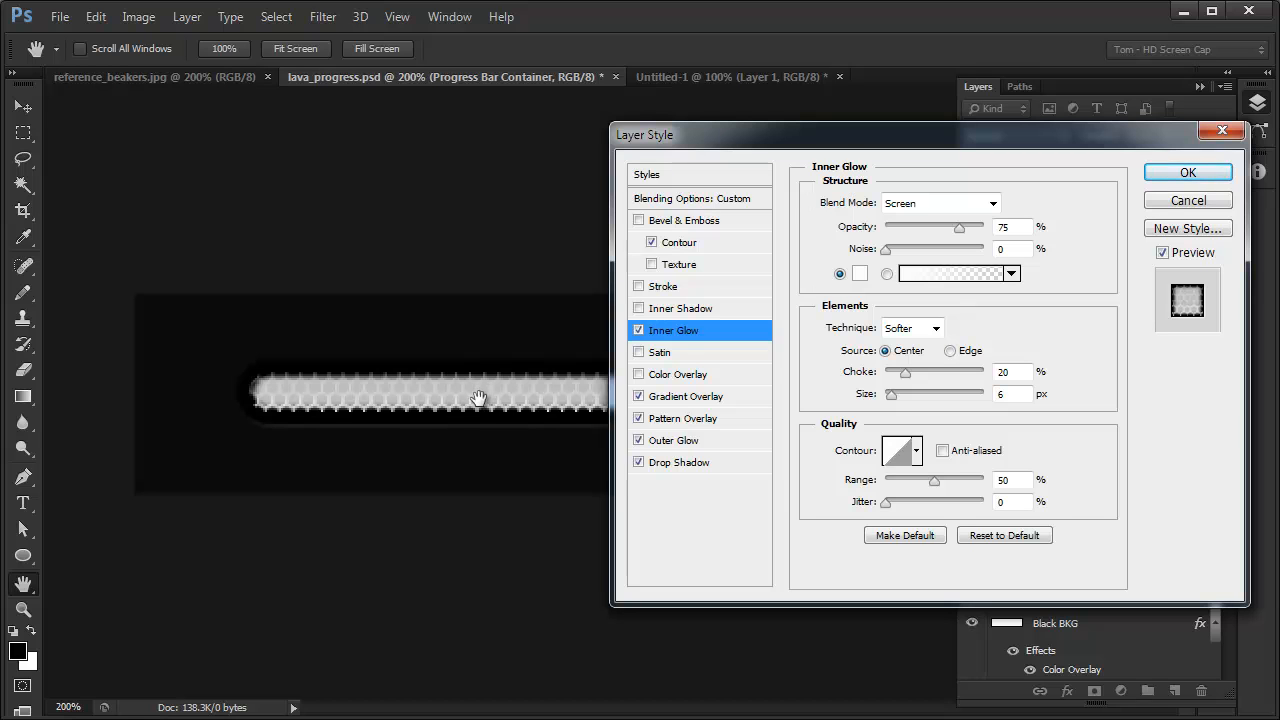
left_click(950, 351)
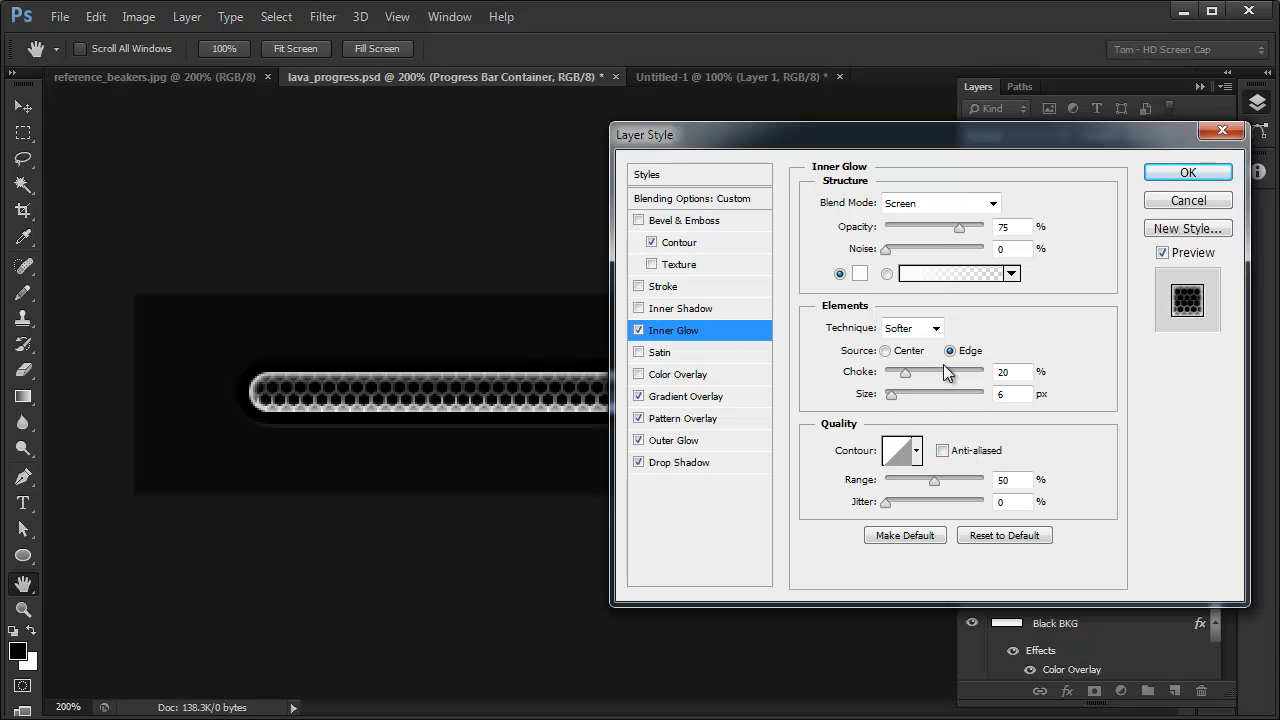
- Compare the progress bar with and without the Inner Shadow effect
left_click(666, 310)
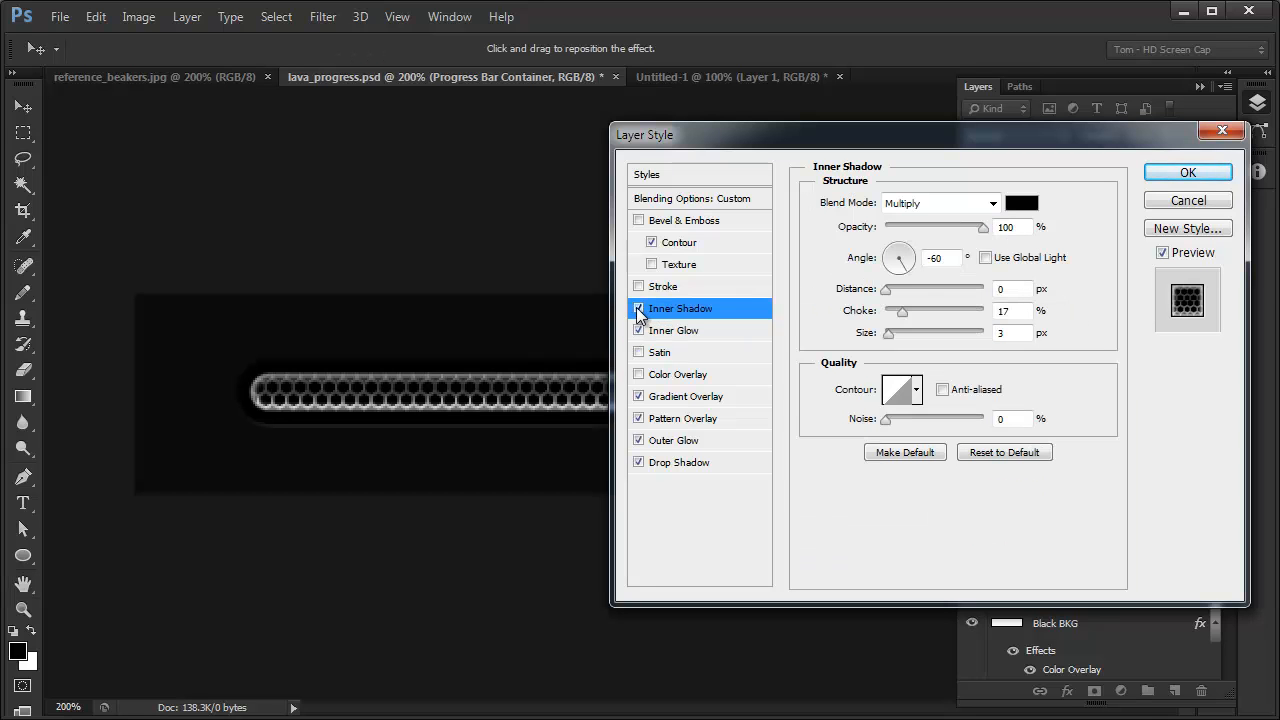
left_click(639, 309)
left_click(639, 309)
left_click(639, 310)
left_click(639, 310)
- Enable the Stroke effect, turn off Inner Shadow, and show the Stroke settings
left_click(639, 287)
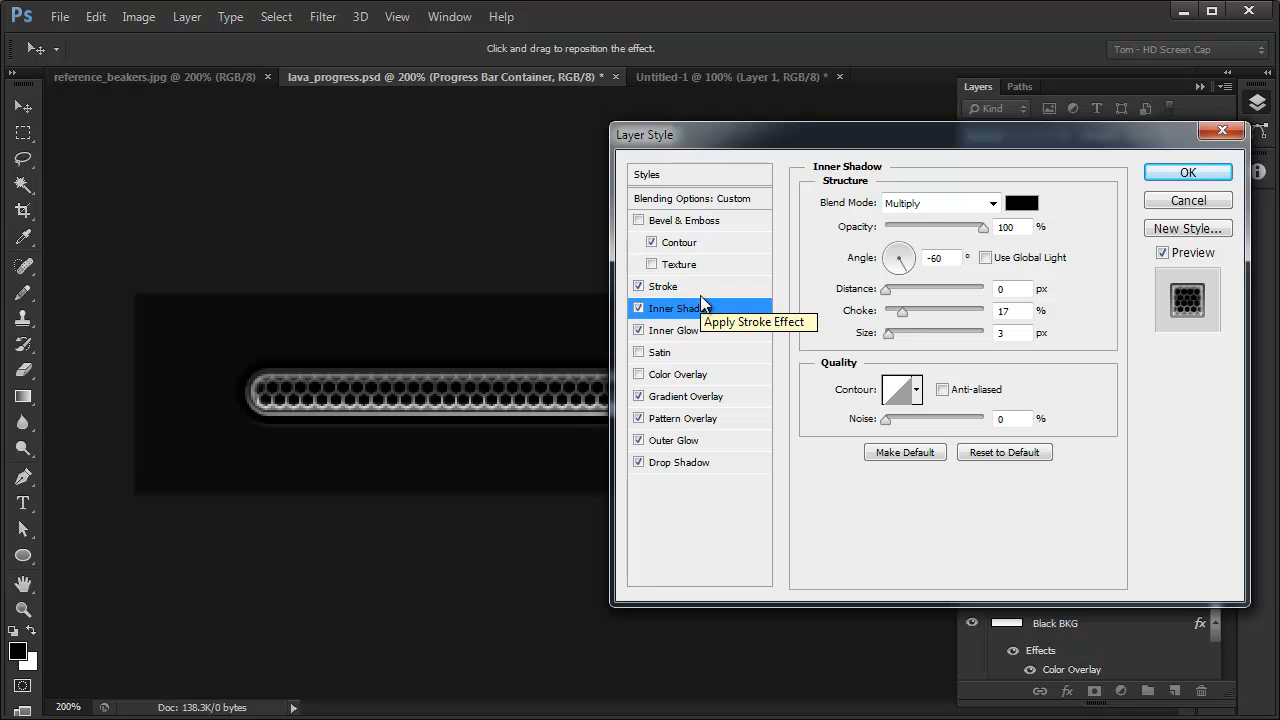
left_click(638, 310)
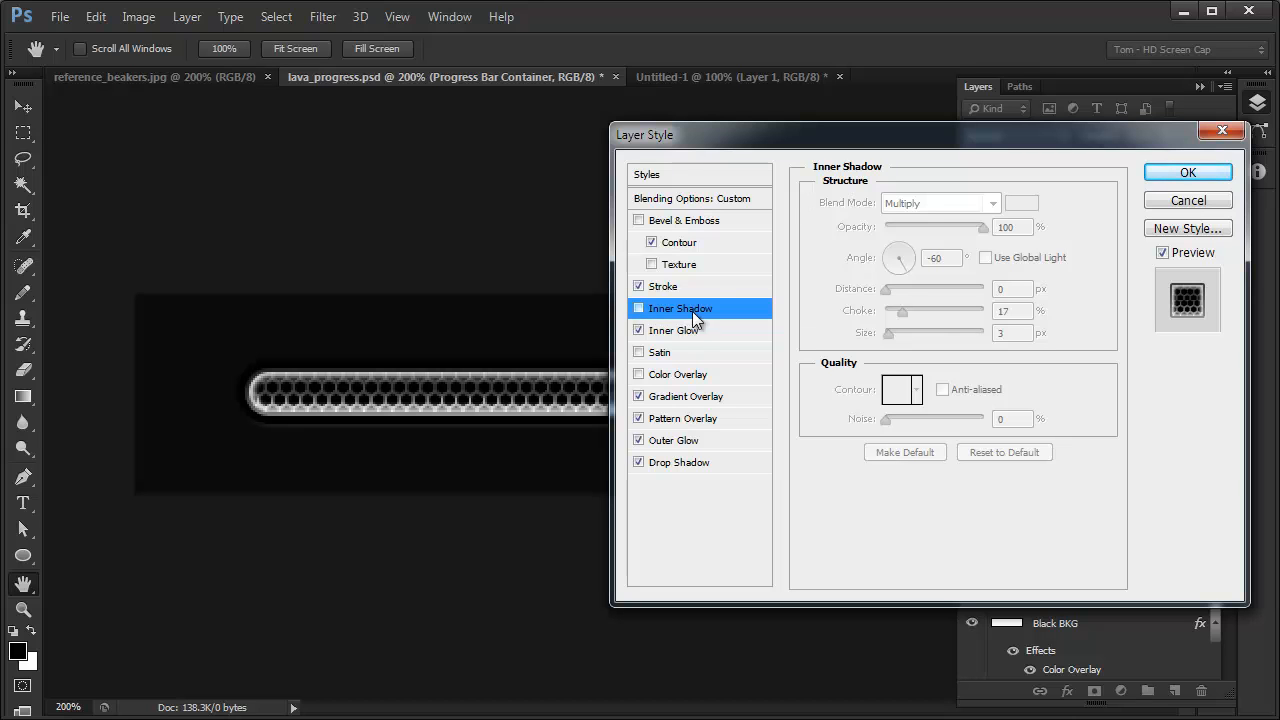
left_click(664, 286)
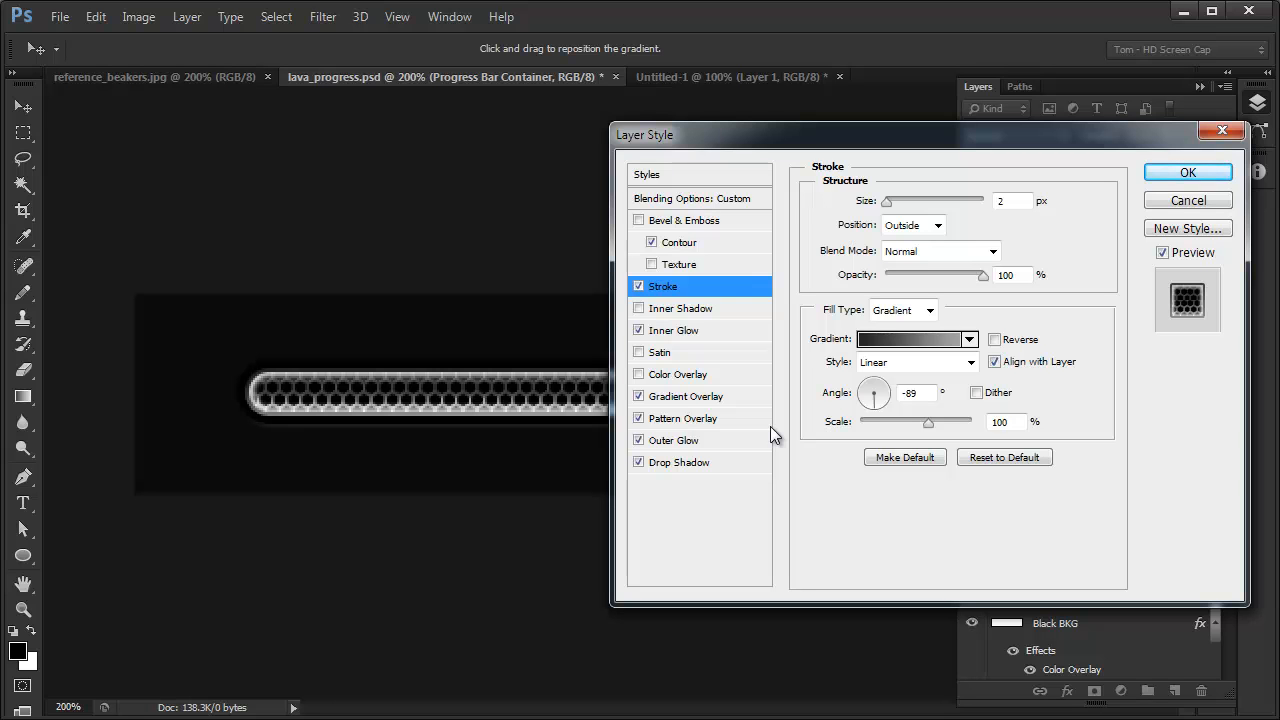
- Compare the progress bar with and without the Bevel & Emboss effect, leaving it turned off
left_click(639, 220)
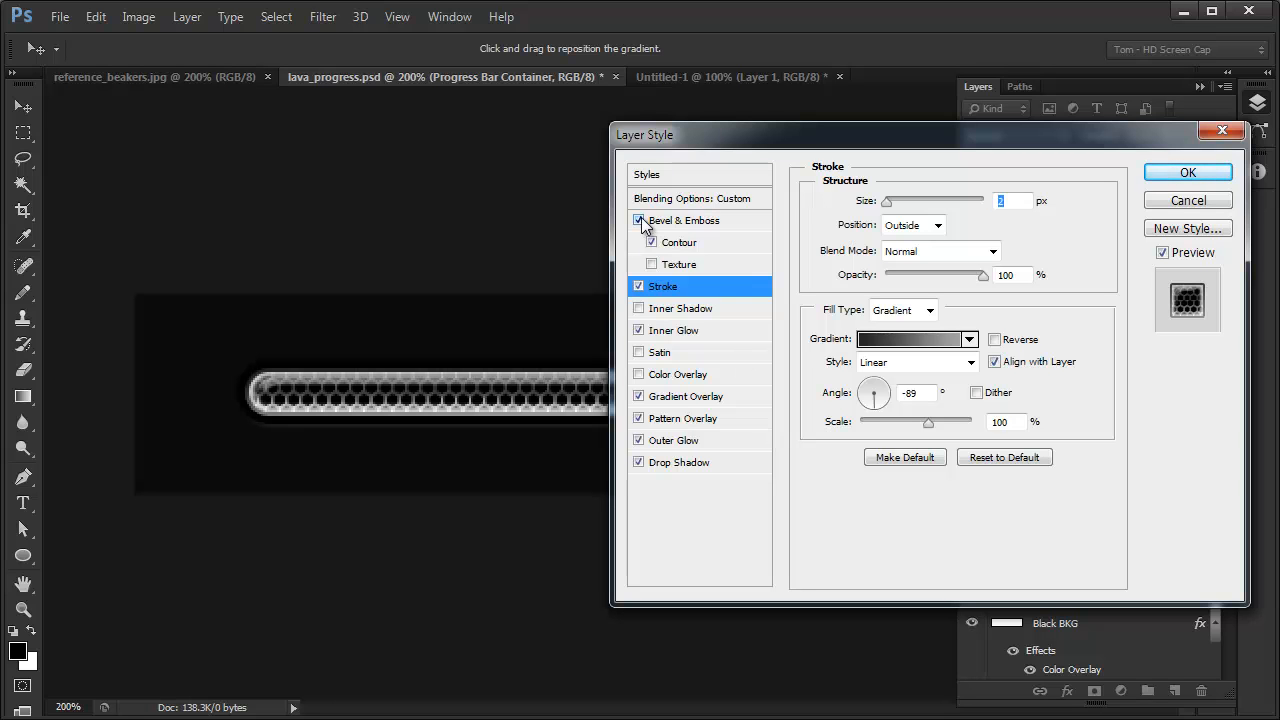
left_click(639, 220)
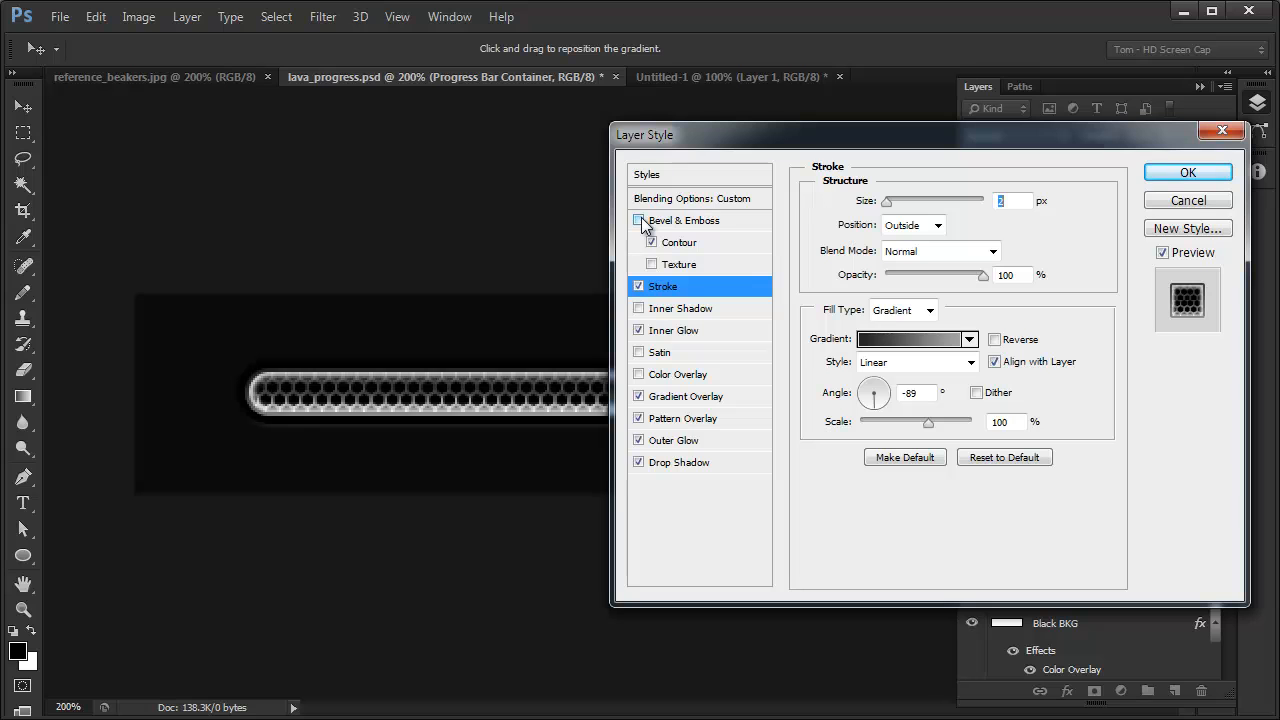
left_click(639, 220)
left_click(639, 220)
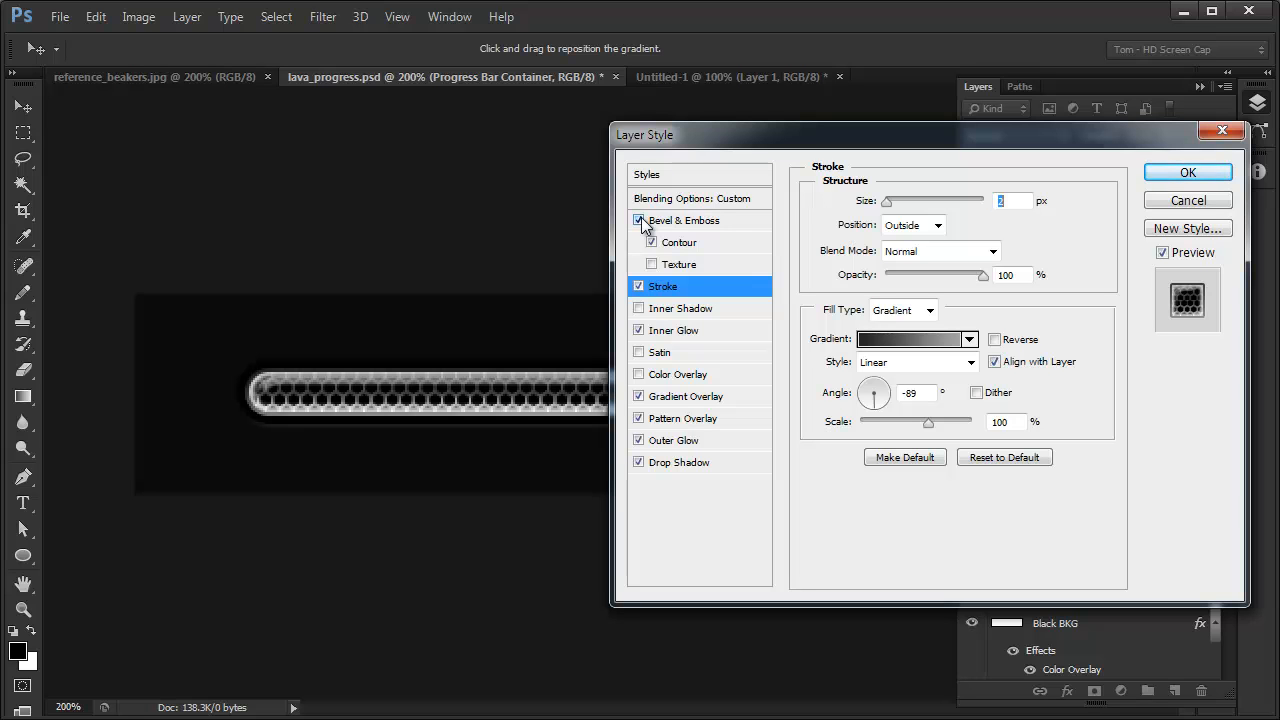
left_click(639, 220)
left_click(639, 220)
left_click(640, 221)
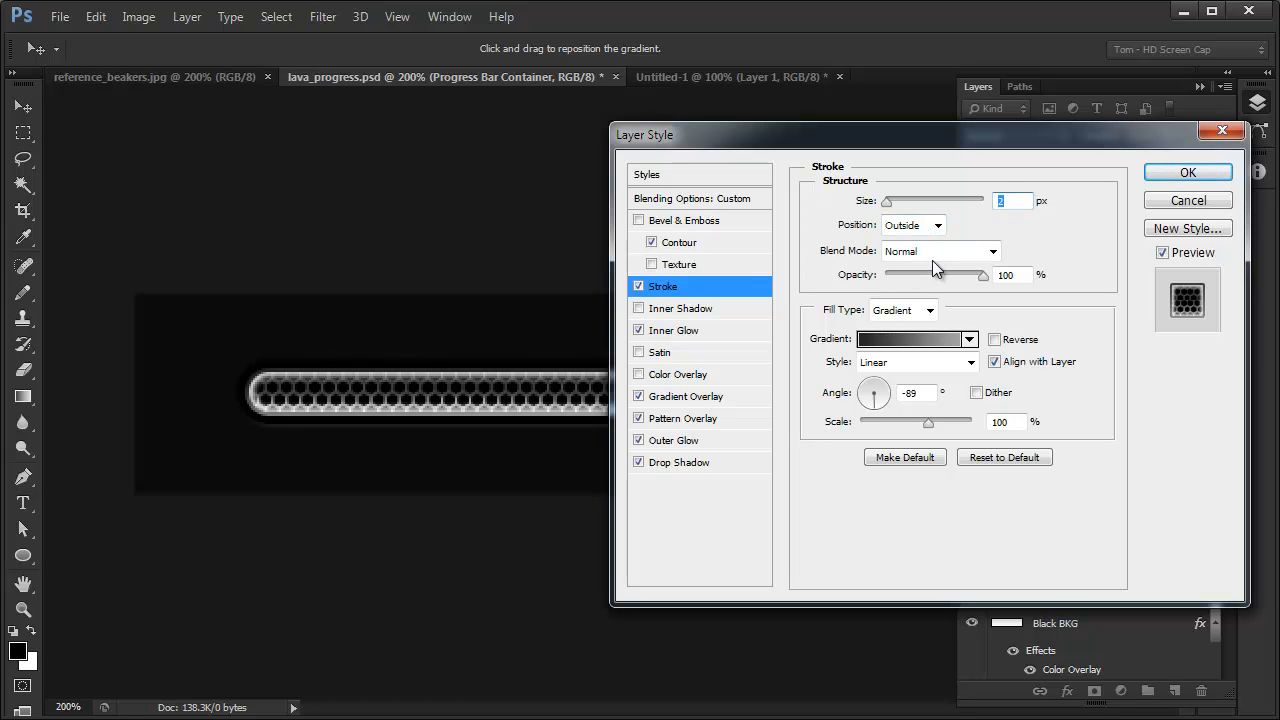
- Check the stroke's fill types, keep Gradient, and apply the layer style to the Progress Bar Container
left_click(925, 311)
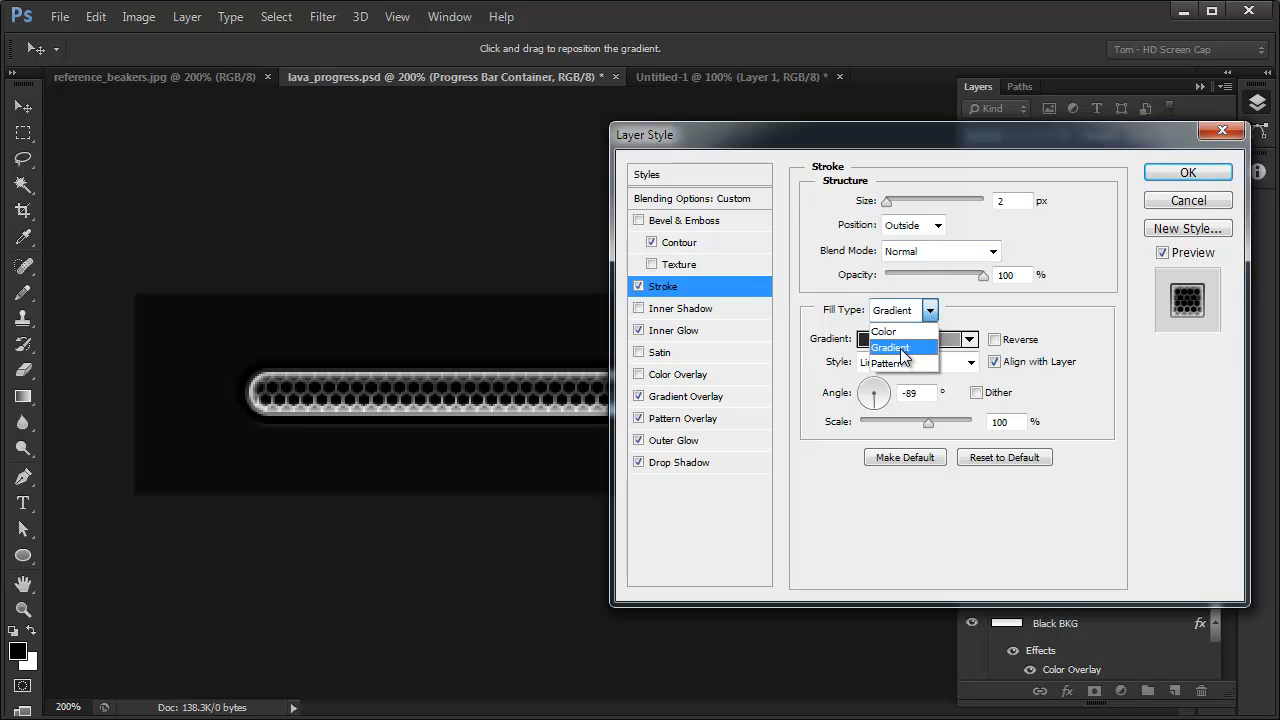
left_click(1070, 289)
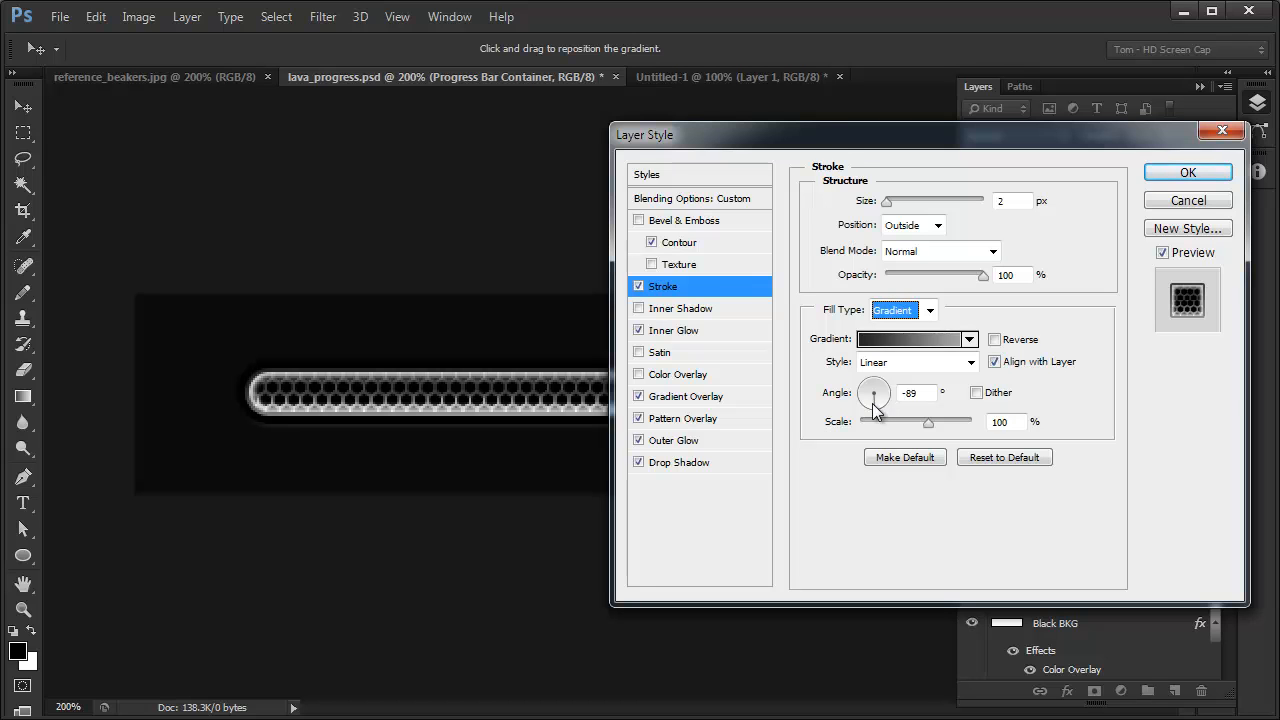
left_click_drag(839, 134, 782, 160)
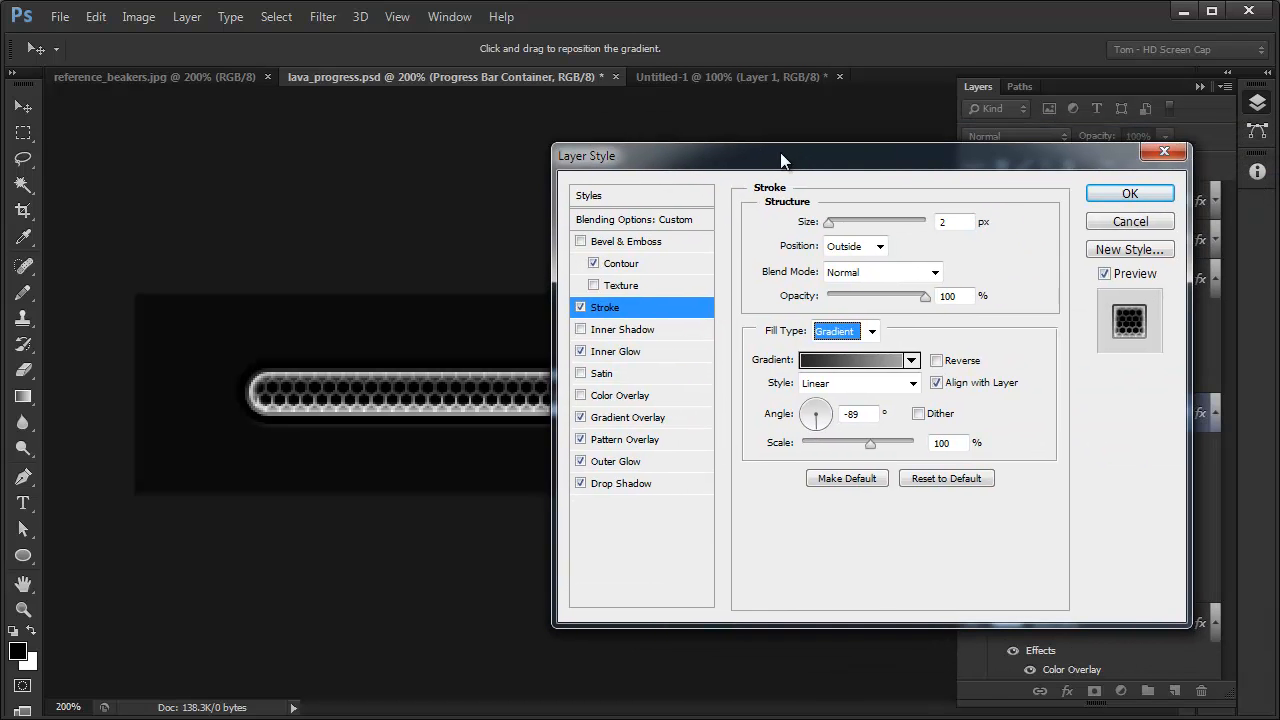
left_click(1130, 194)
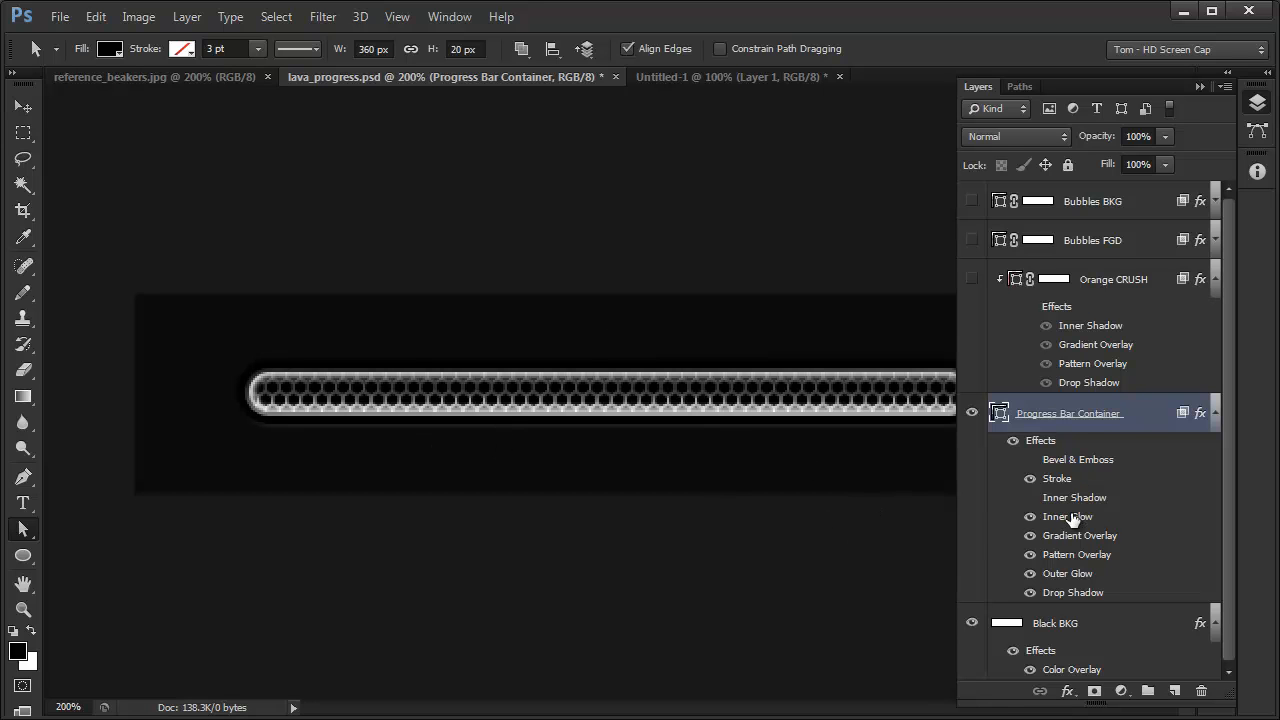
- Reopen the Progress Bar Container's Stroke settings and compare the stroke gradient reversed and unreversed, leaving Reverse off
double_click(1057, 479)
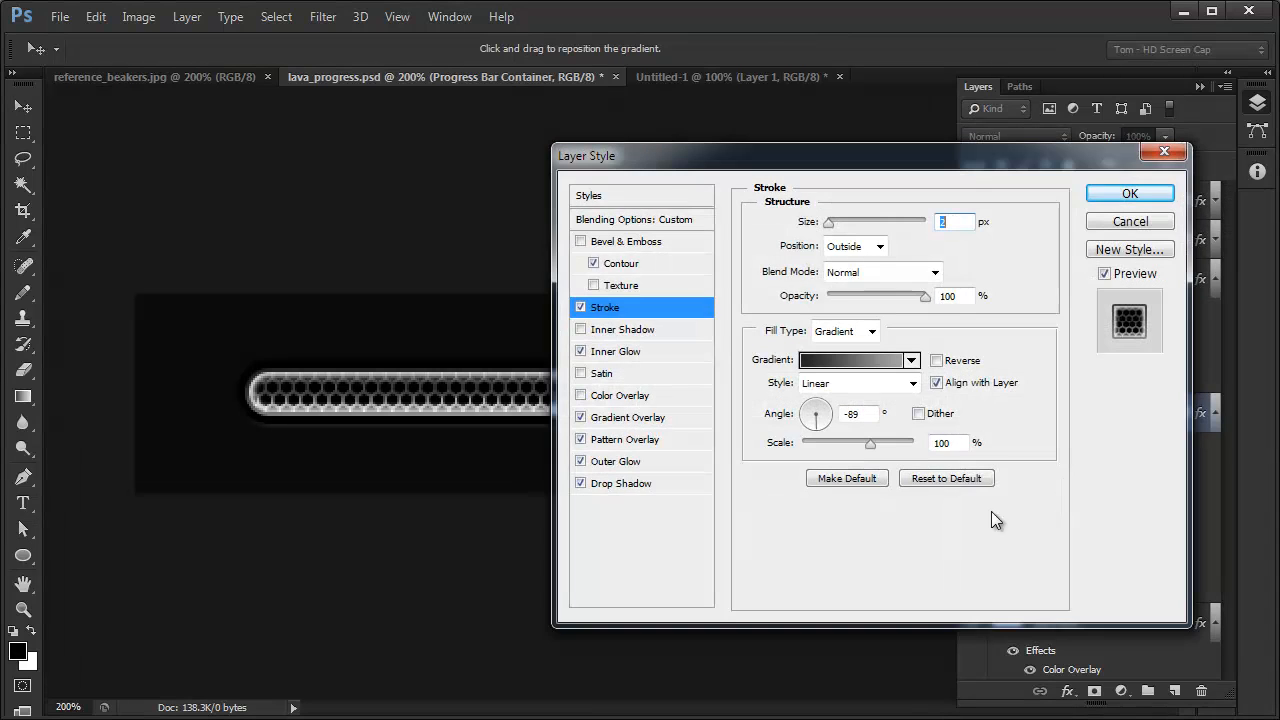
left_click(937, 362)
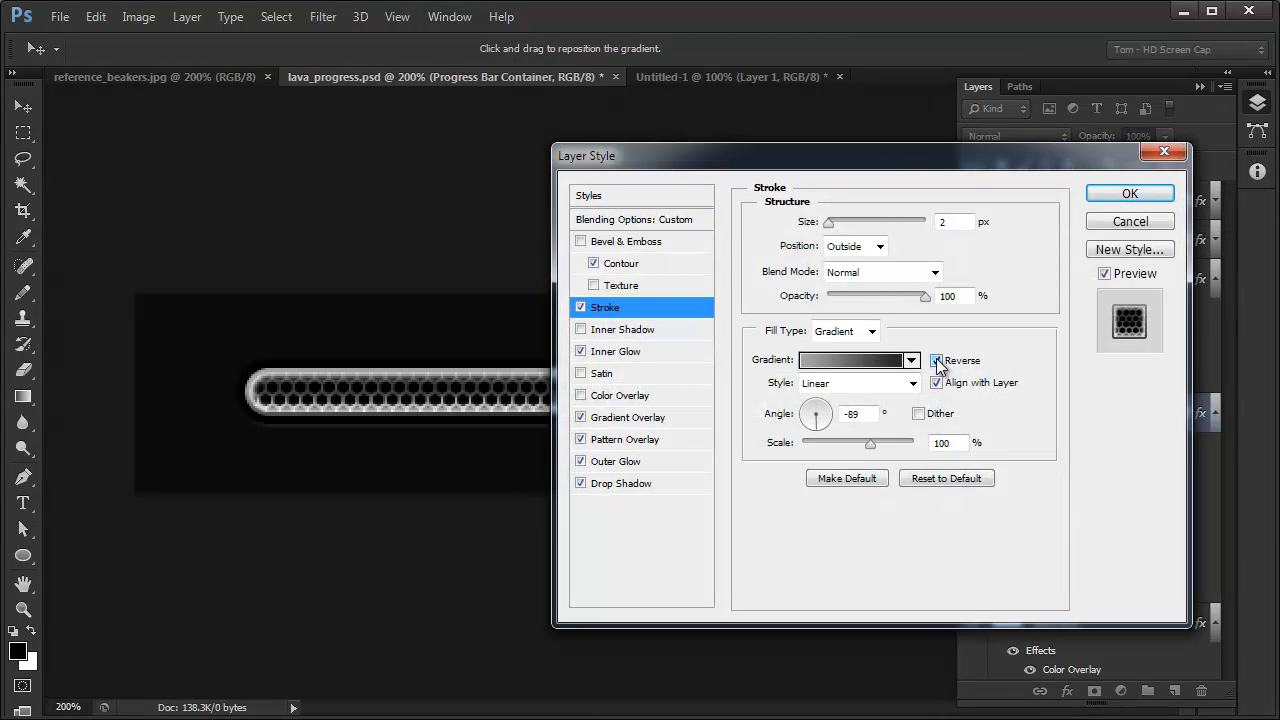
mouse_move(886, 160)
left_mouse_down()
mouse_move(840, 578)
mouse_move(573, 540)
mouse_move(548, 500)
left_mouse_up()
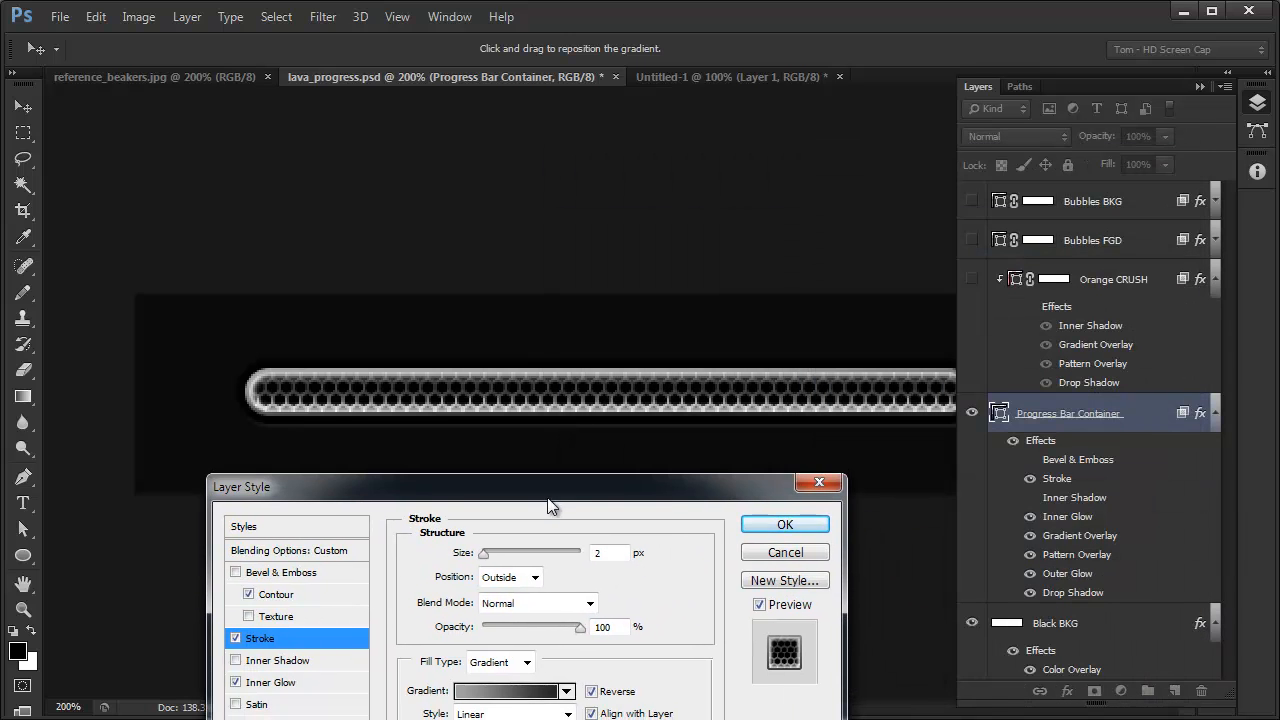
left_click(592, 691)
left_click(592, 691)
left_click(592, 691)
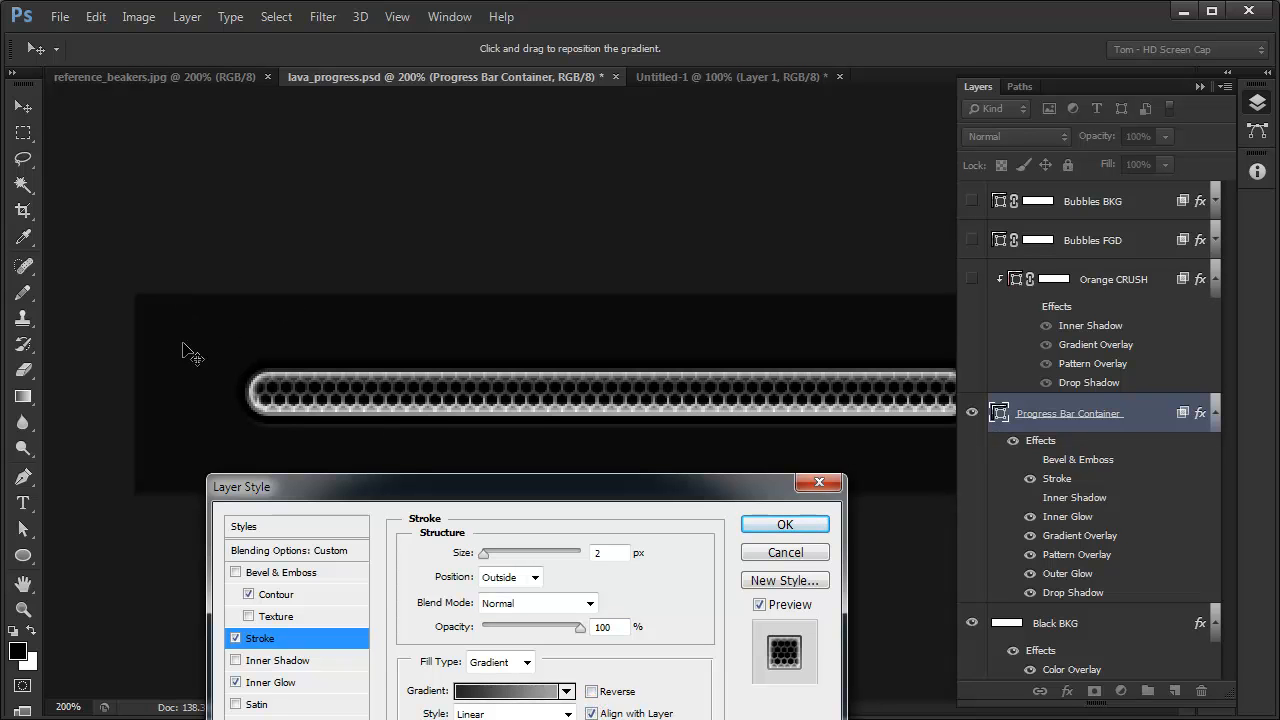
- Turn the Inner Shadow effect back on with the progress bar in view and show its settings
left_click_drag(686, 485, 783, 185)
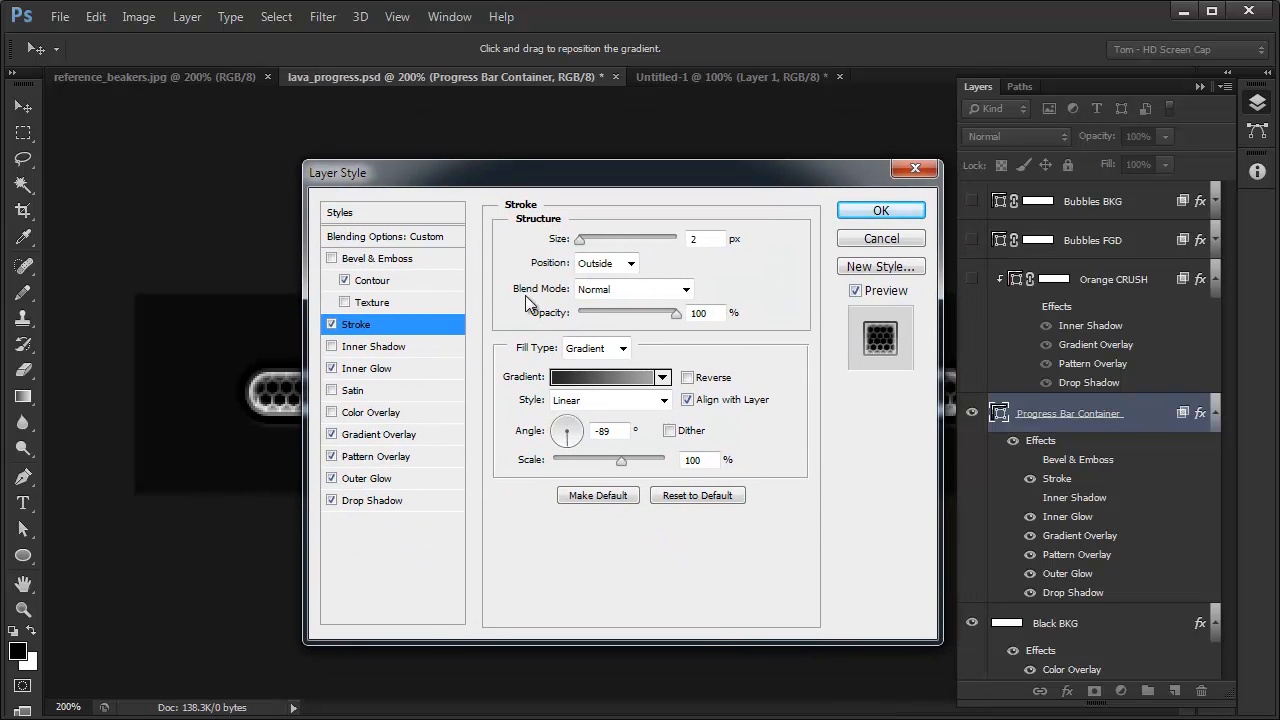
left_click_drag(627, 178, 862, 187)
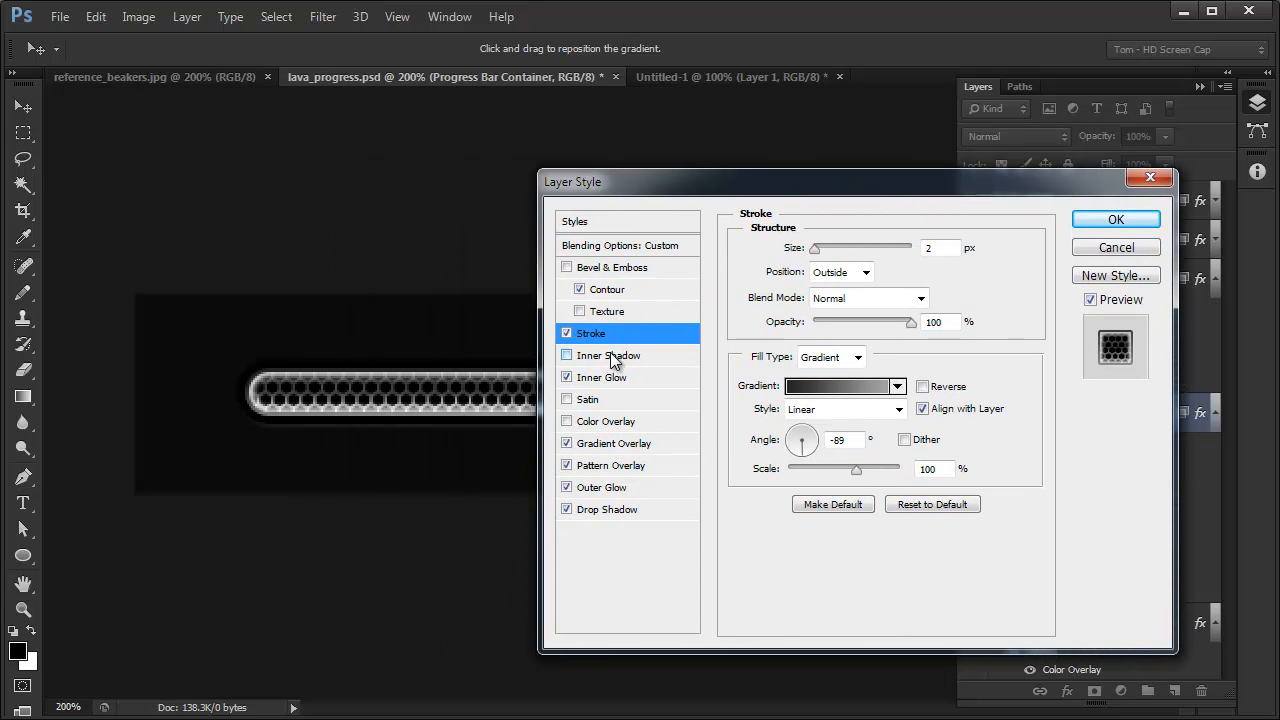
left_click(567, 356)
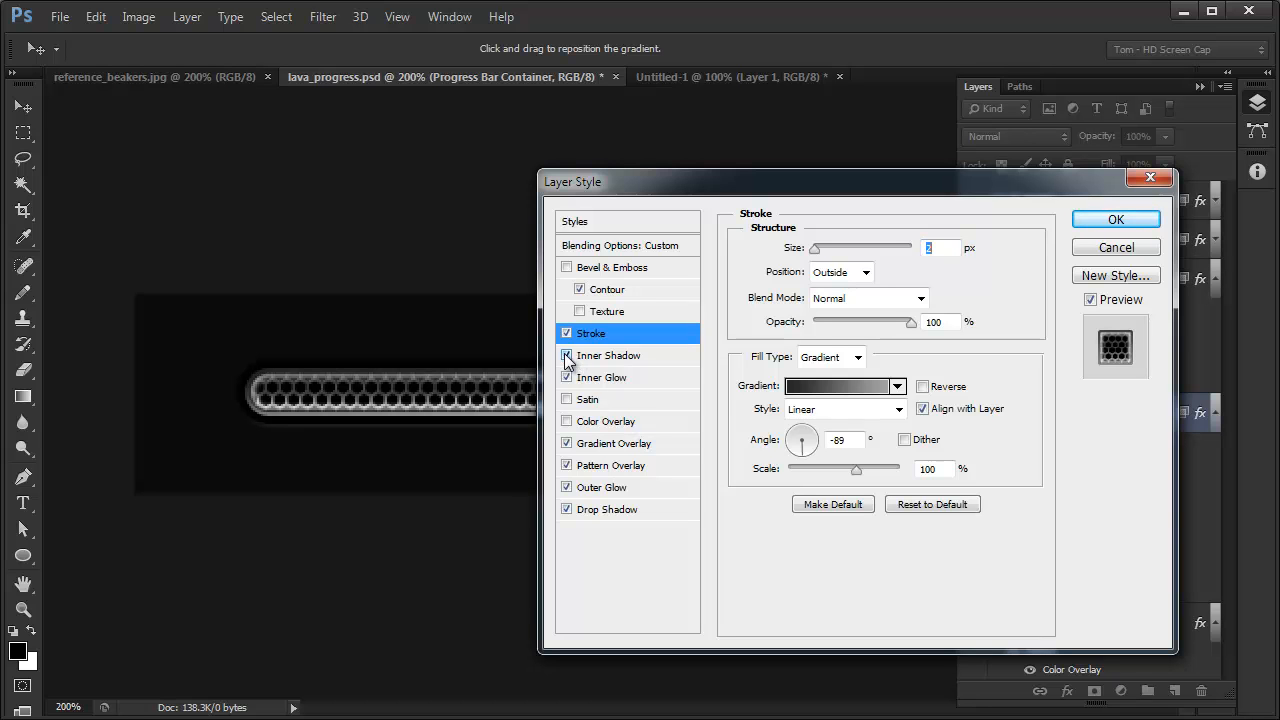
left_click_drag(858, 193, 976, 209)
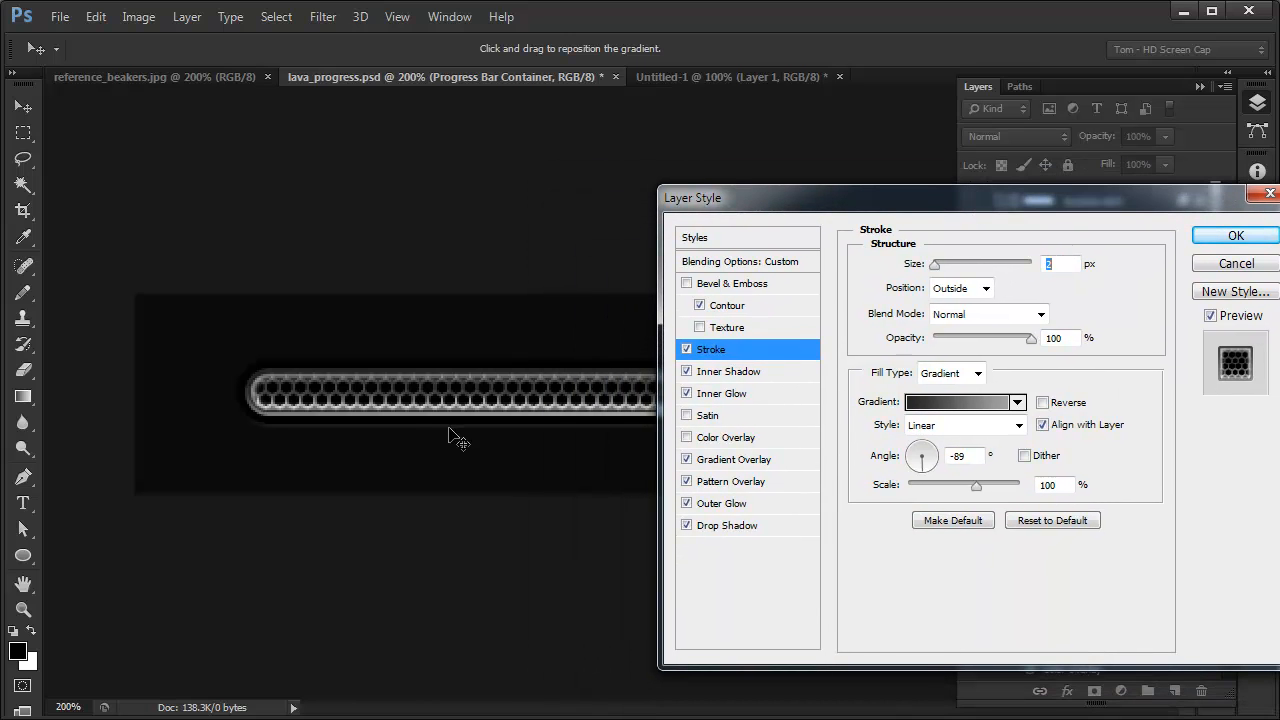
left_click(732, 376)
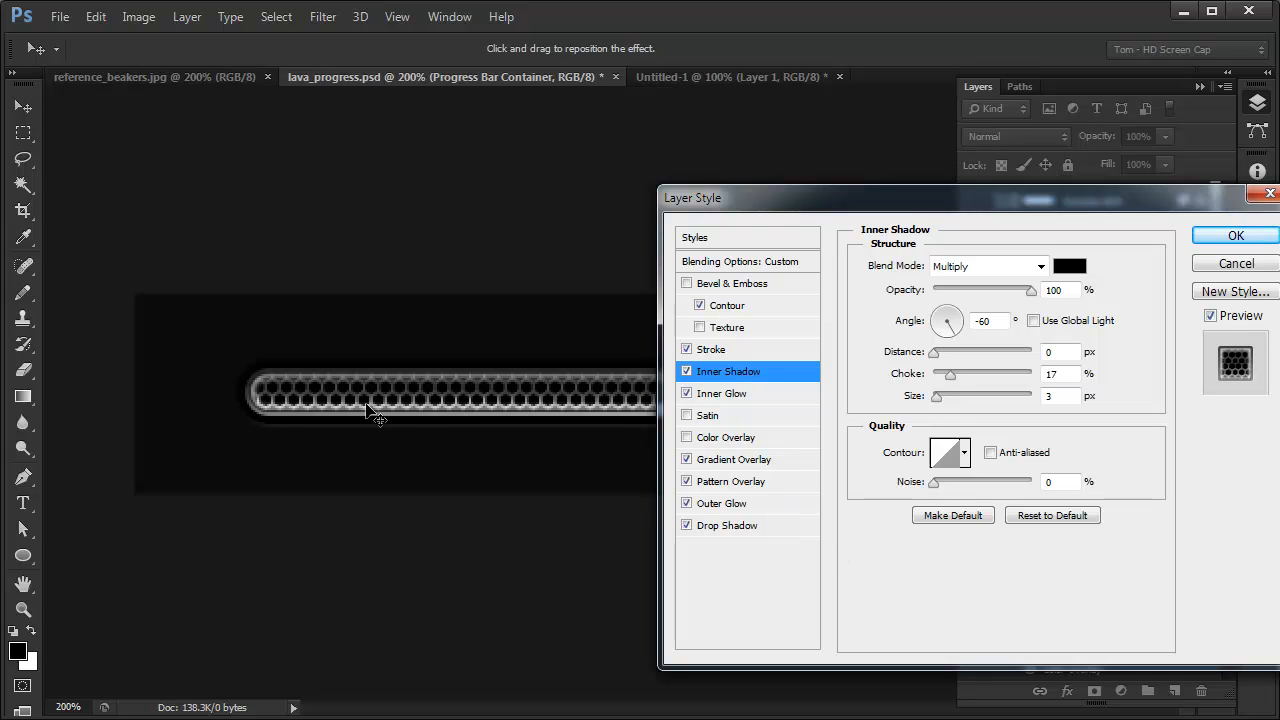